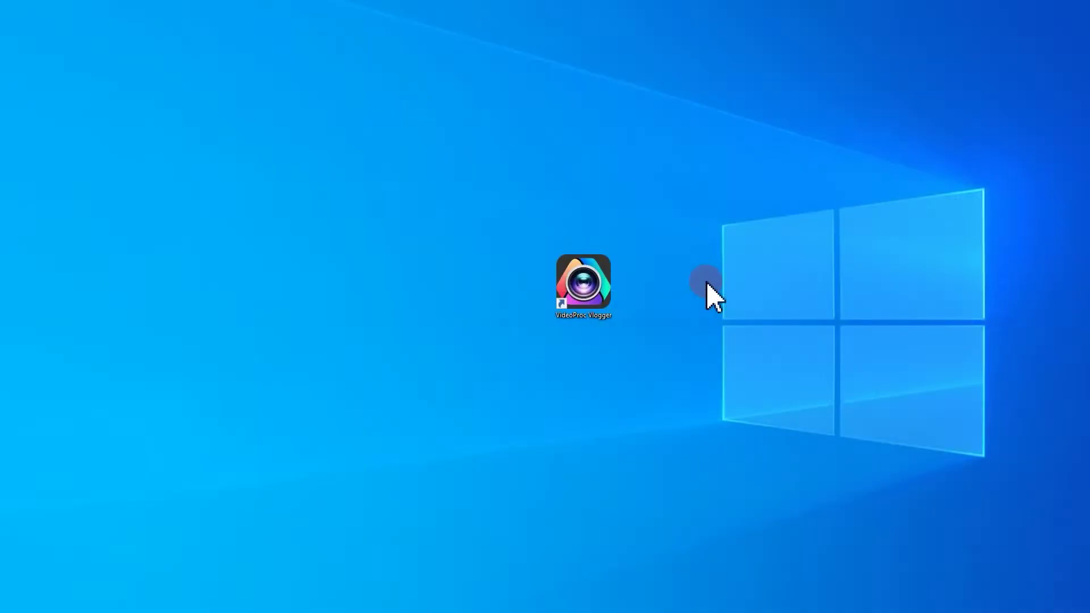
- Launch VideoProc Vlogger, create a new project, and add a default 'Text Here' title clip
double_click(595, 281)
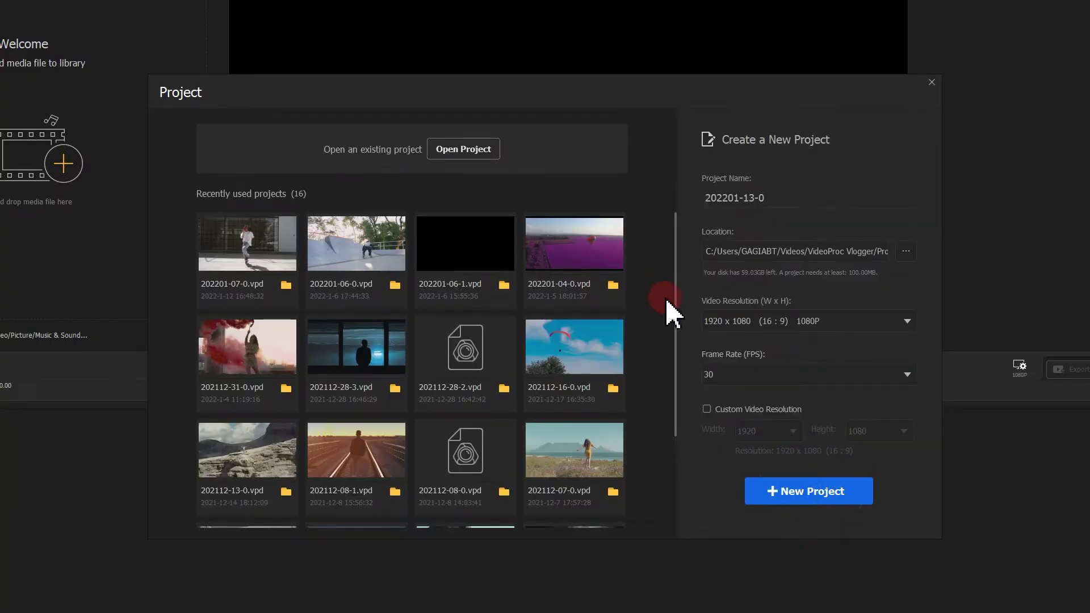
left_click(796, 491)
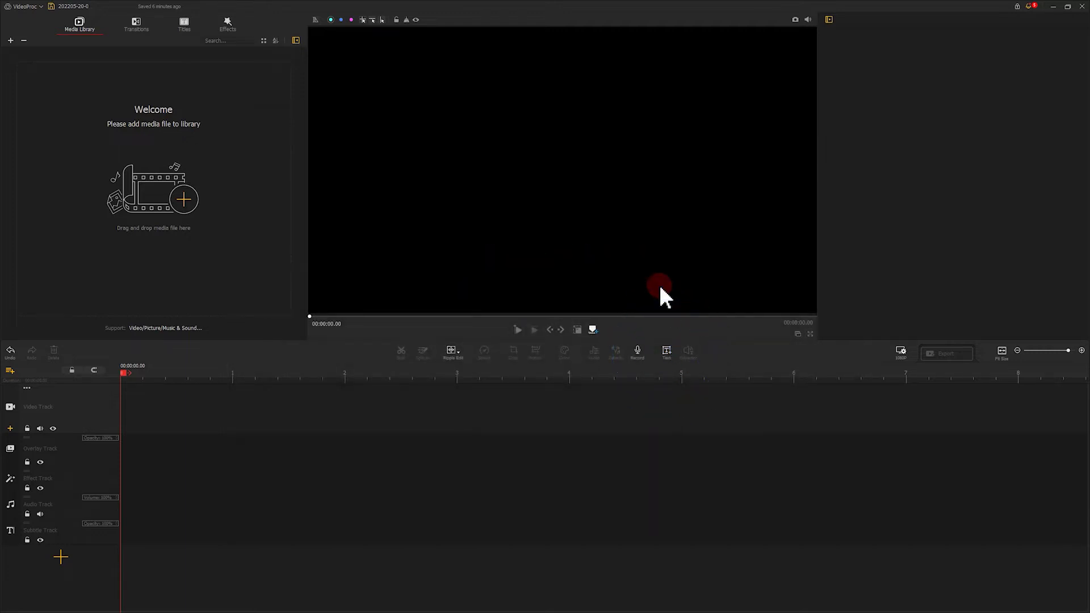
left_click(667, 350)
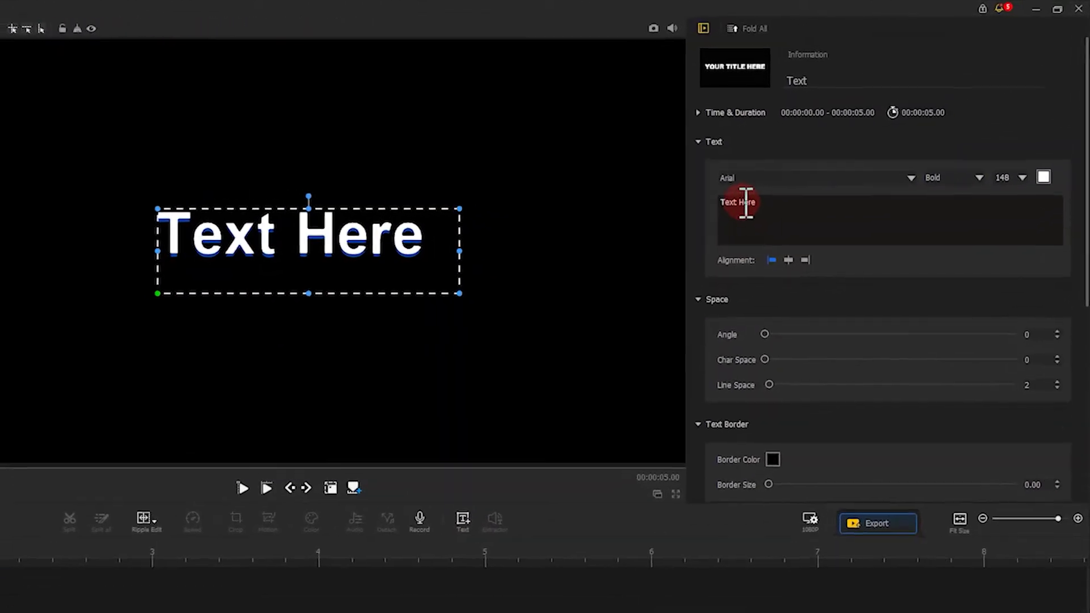
- Replace the title text with '2022', keeping font size 148
double_click(858, 137)
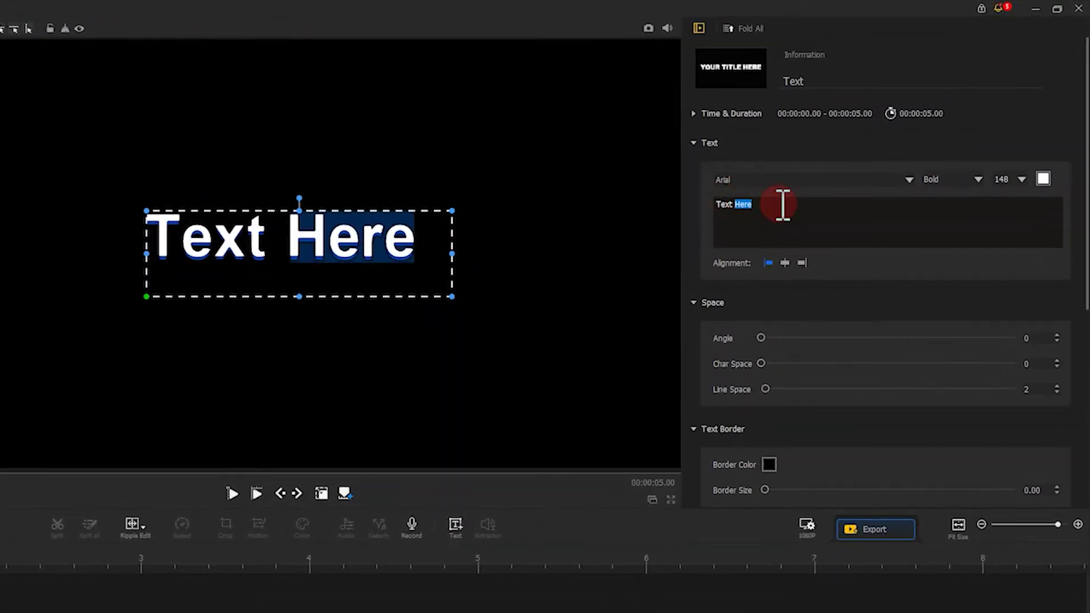
key("BackSpace")
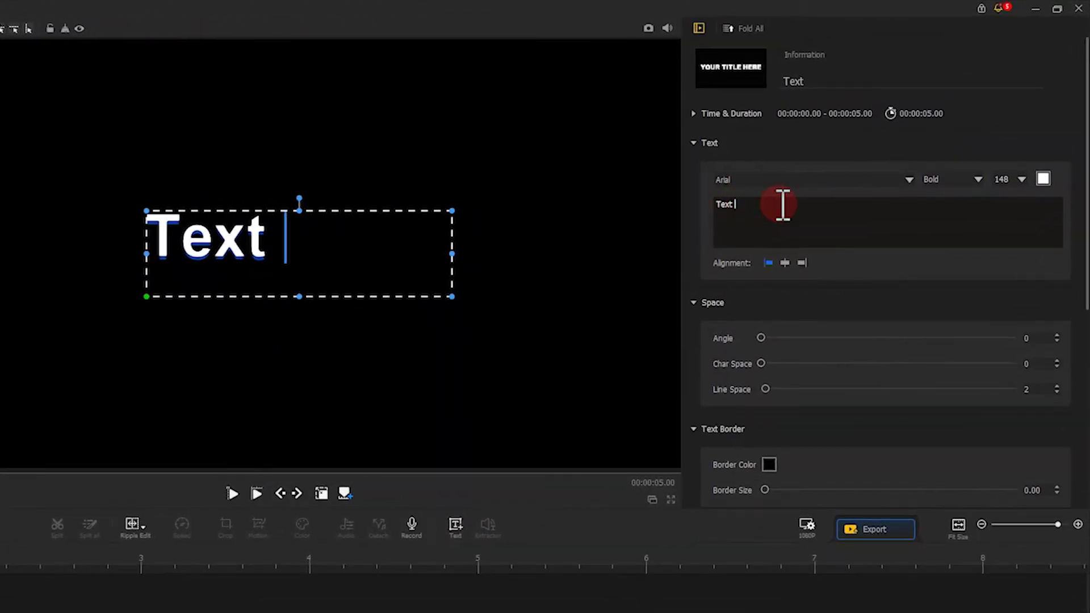
left_click(1021, 179)
left_click(1022, 180)
left_click_drag(738, 204, 675, 205)
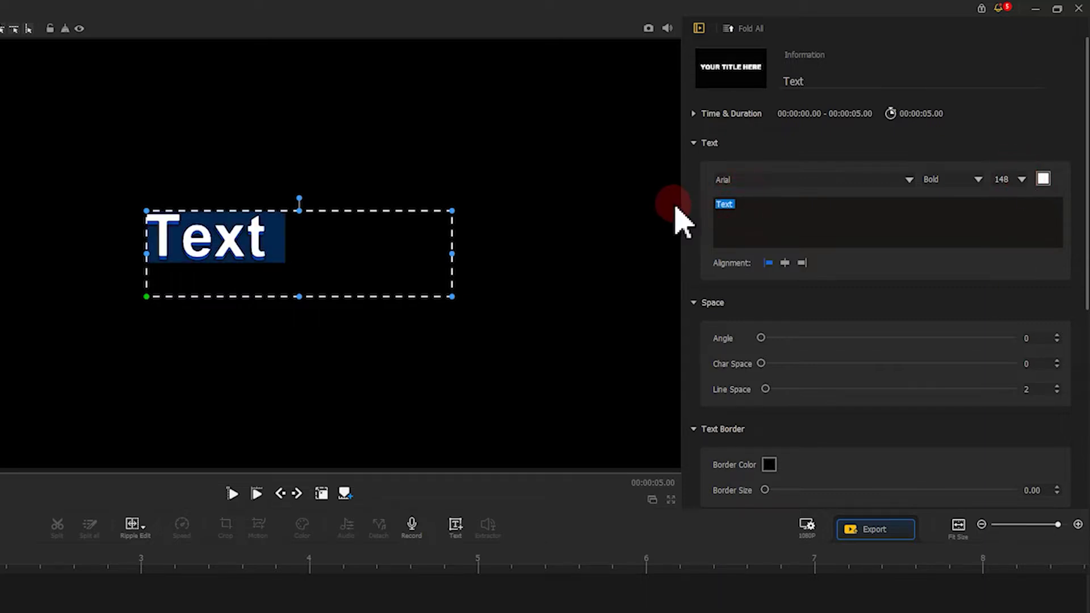
type("2022")
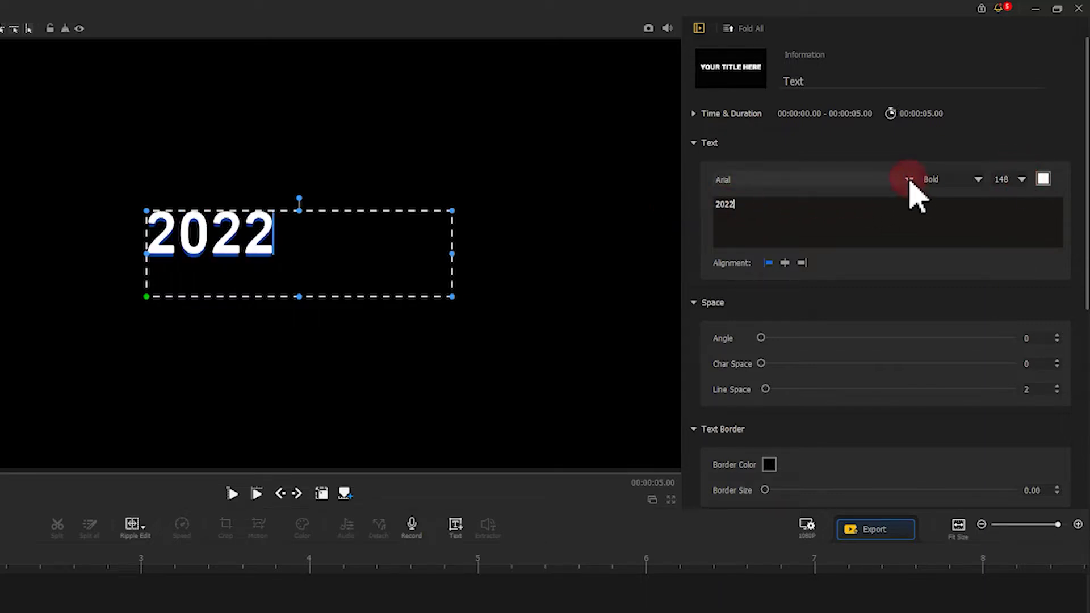
- Set the title font to Copperplate Gothic Bold
left_click(909, 179)
scroll(854, 261, "down", 3)
scroll(854, 261, "up", 3)
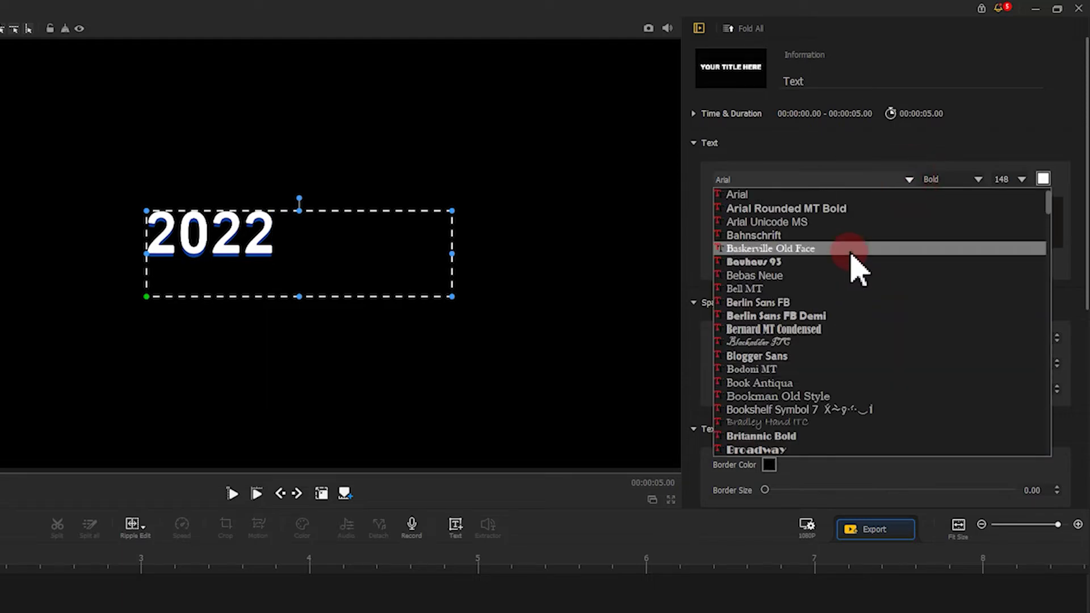
scroll(854, 261, "down", 8)
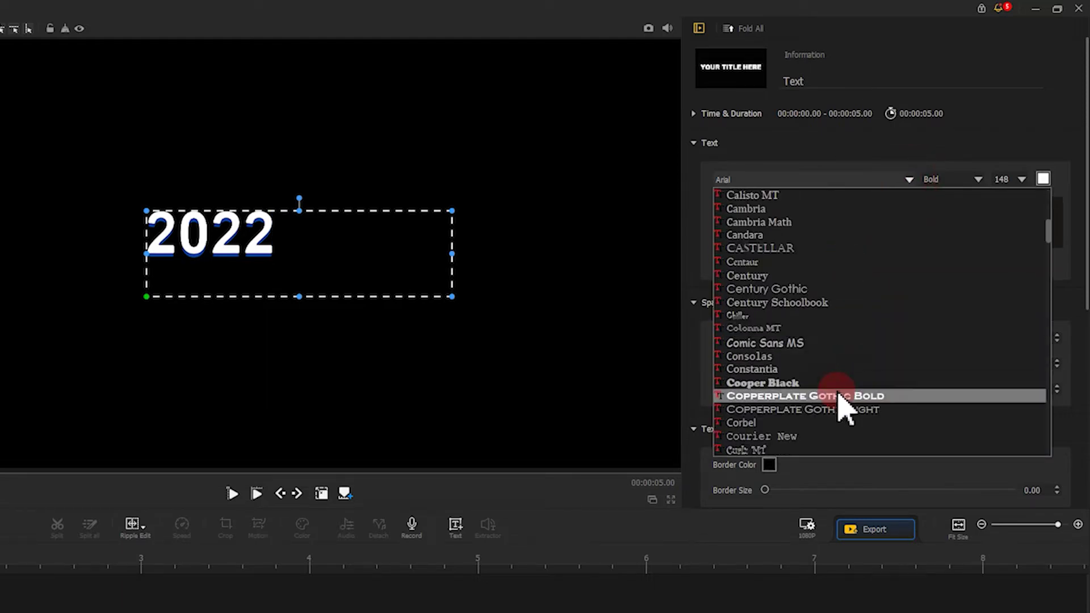
left_click(838, 395)
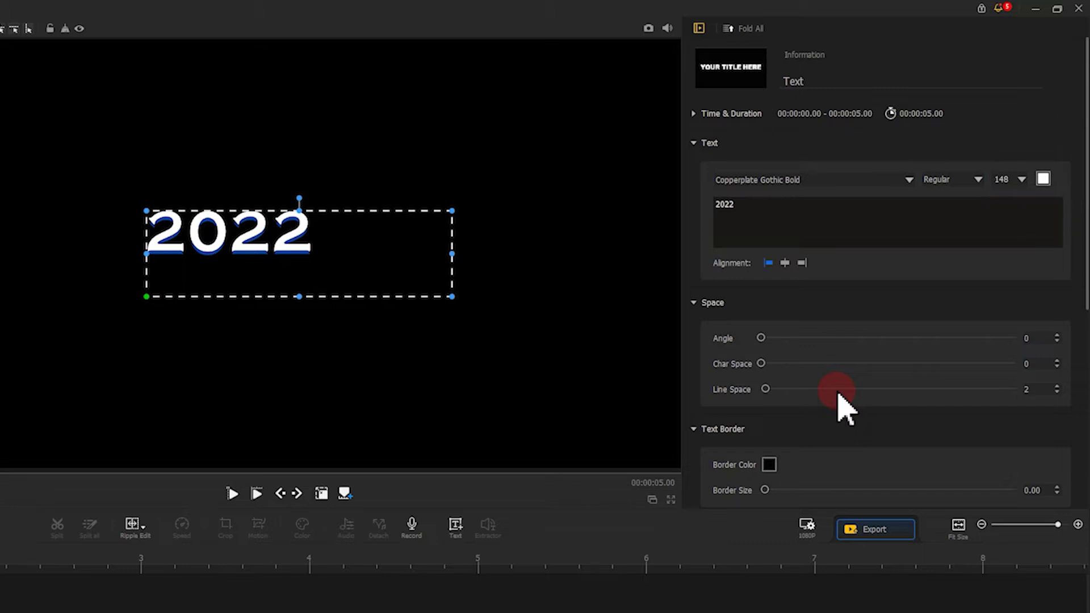
- Colour the 2022 text pink and reduce the text shadow offset to 0
left_click(1043, 179)
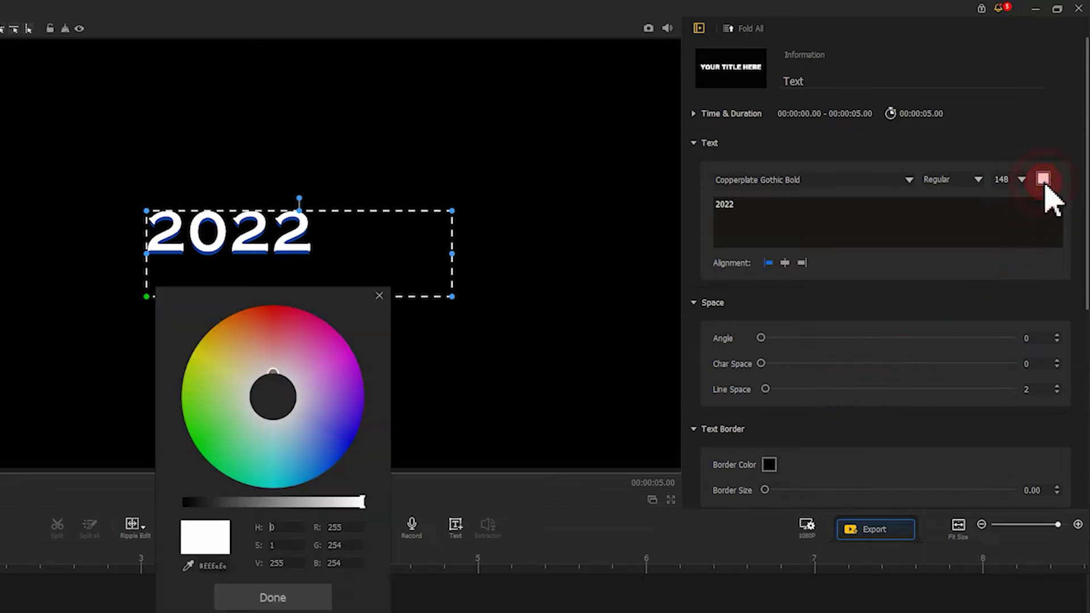
left_click(277, 335)
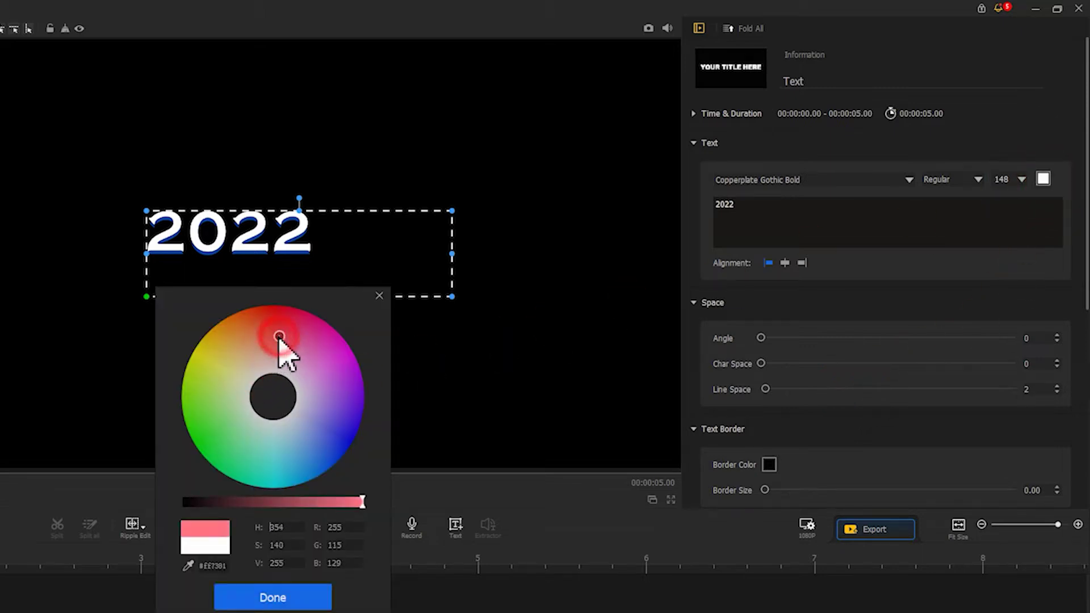
left_click(283, 596)
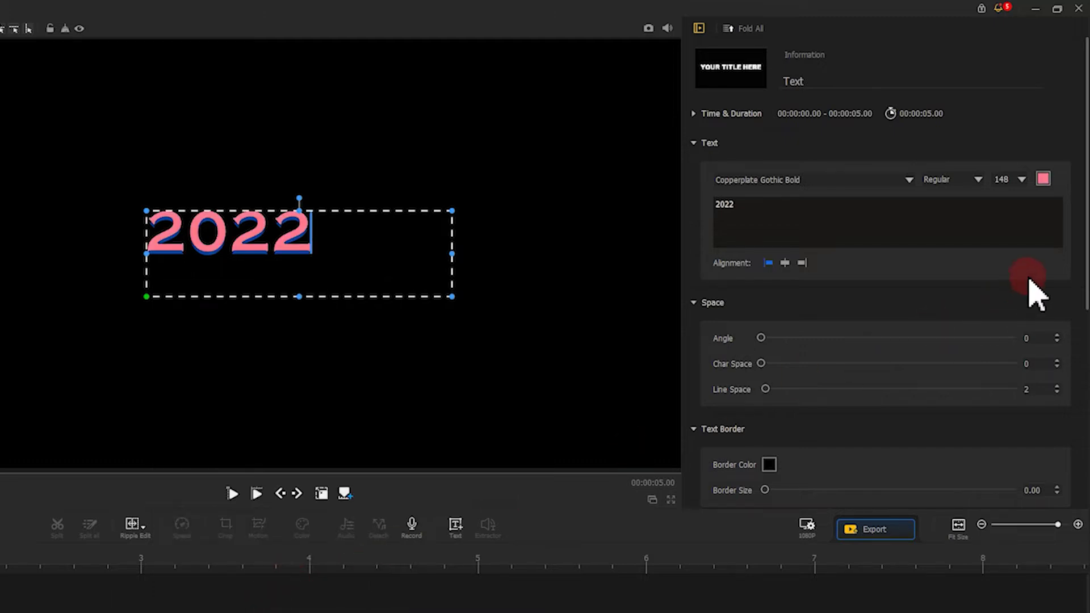
left_click_drag(1085, 256, 1078, 488)
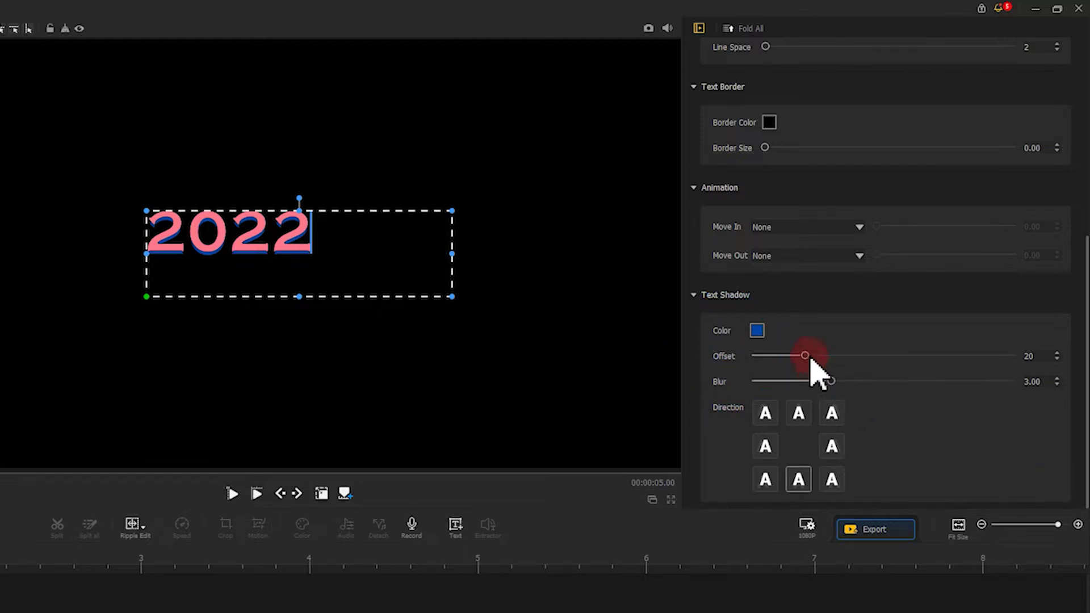
left_click_drag(810, 357, 739, 359)
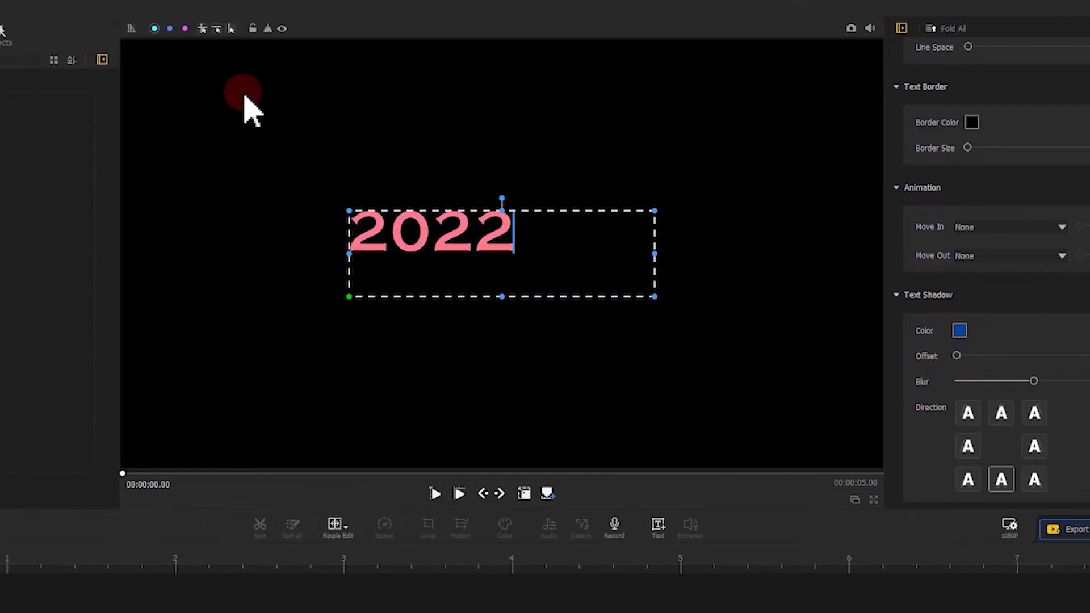
- Add crosshair guides at the frame centre and drag the 2022 title onto them
left_click(203, 29)
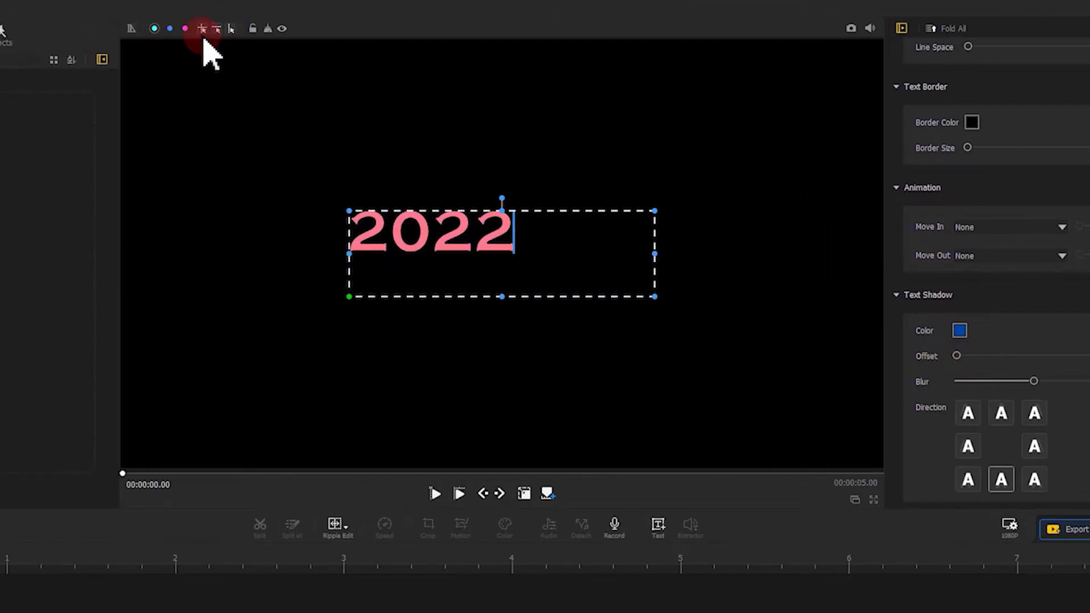
left_click_drag(204, 33, 498, 262)
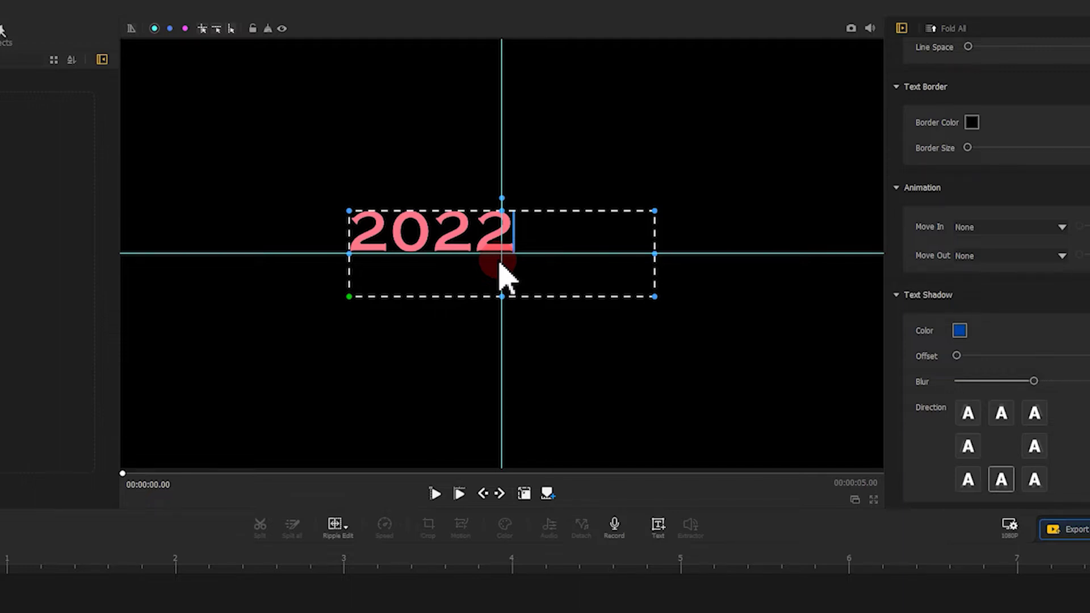
left_click_drag(418, 221, 490, 243)
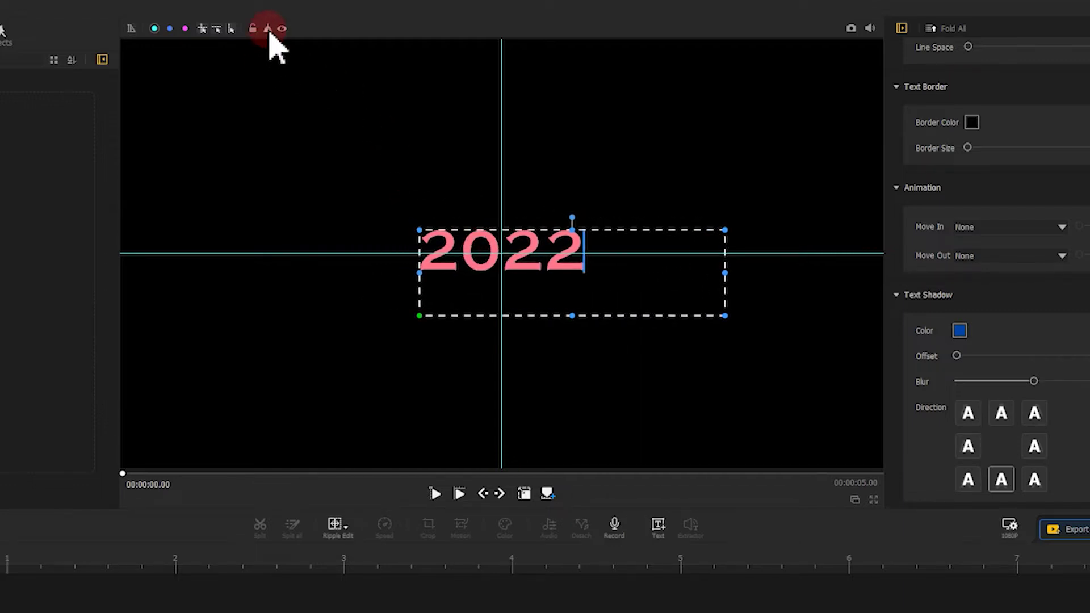
- Snapshot the pink 2022 frame, import the PNG, and place it on the video track trimmed to 00:00:02.13
left_click(585, 168)
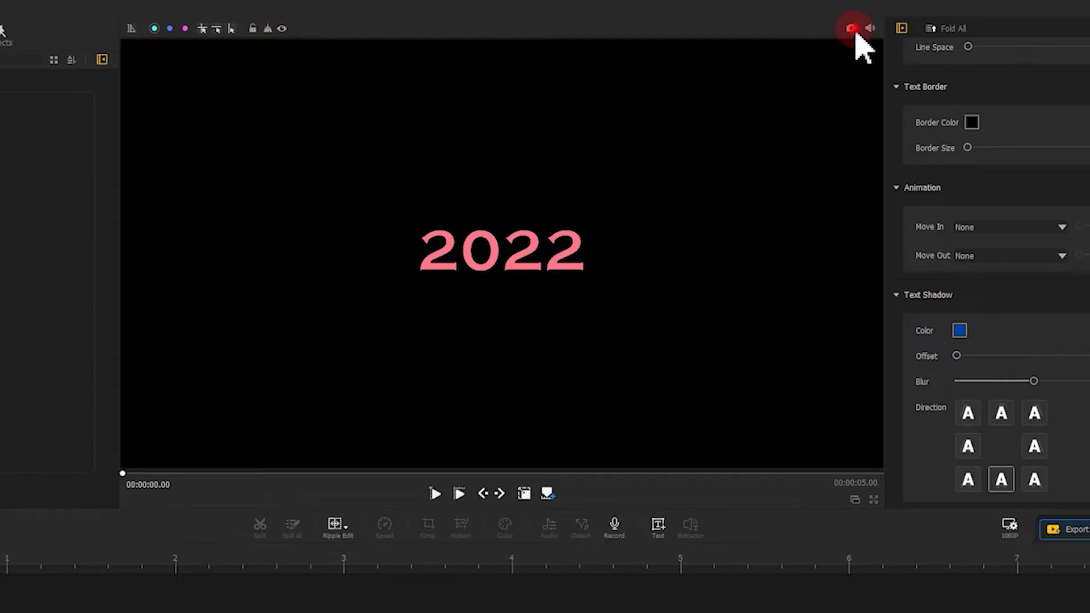
left_click(852, 29)
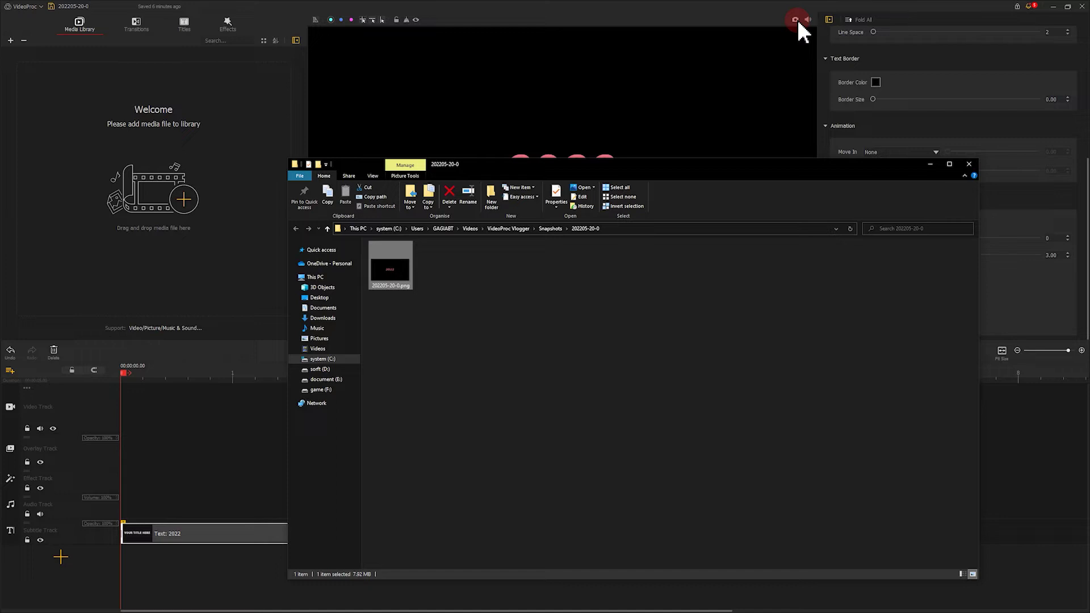
left_click_drag(335, 243, 179, 185)
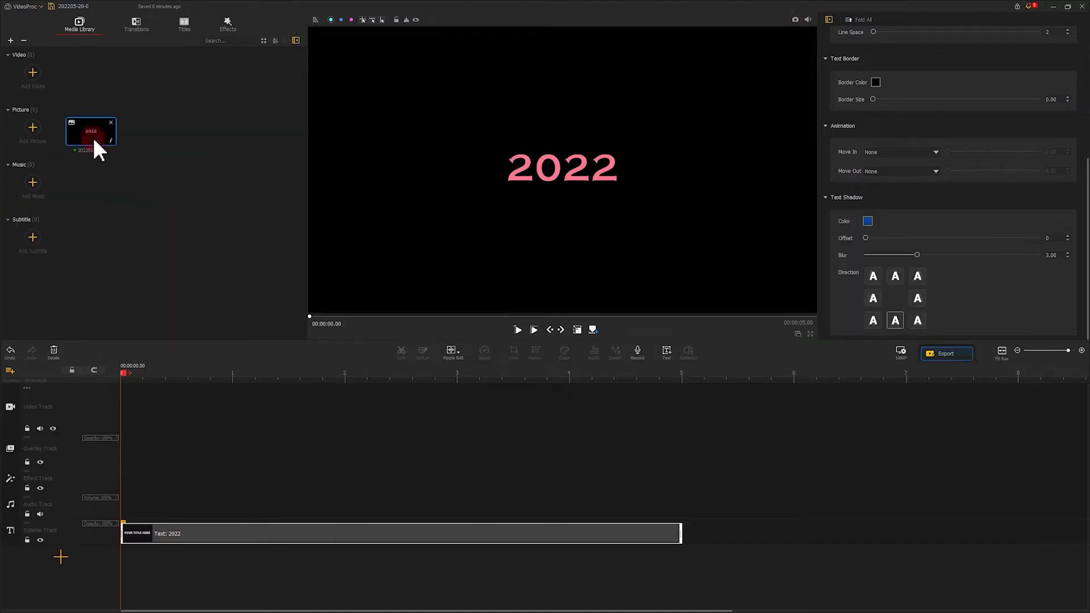
left_click_drag(94, 142, 155, 409)
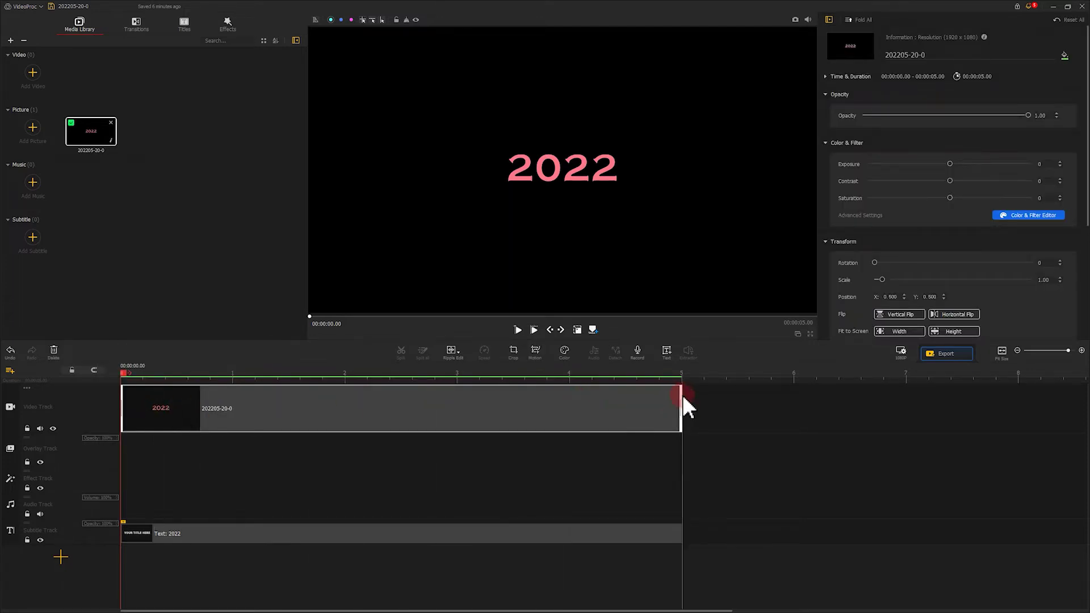
left_click_drag(688, 407, 358, 401)
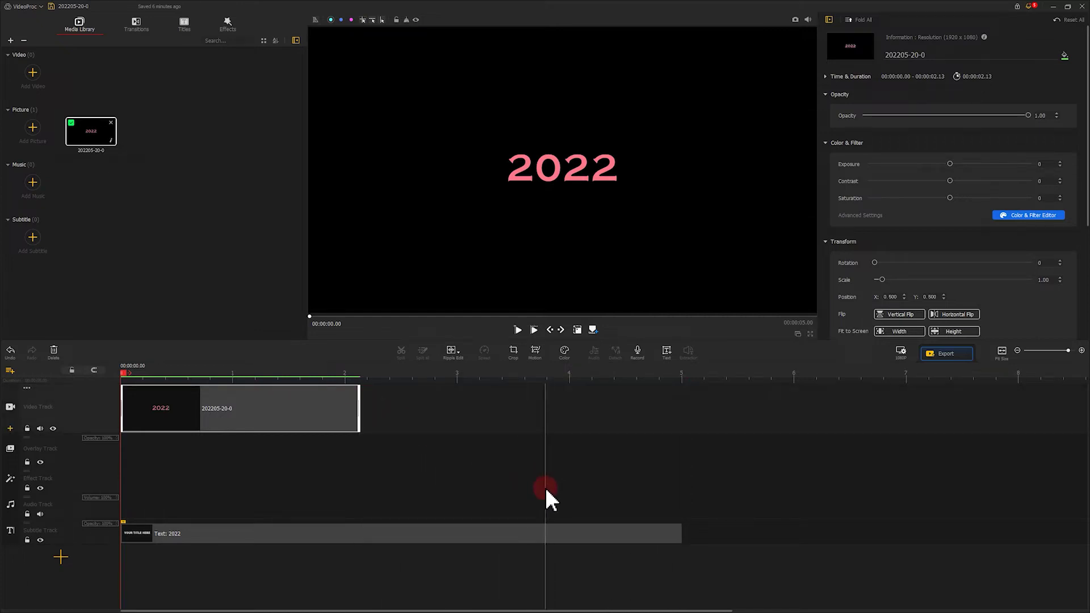
- Select the text clip and change its text colour to light blue
left_click(203, 526)
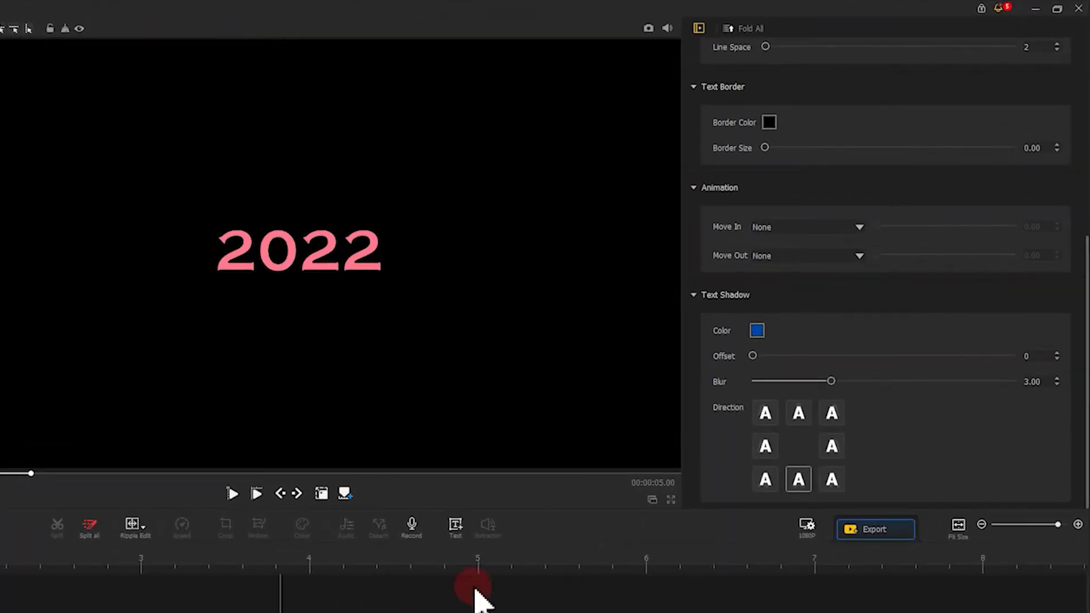
scroll(880, 312, "up", 6)
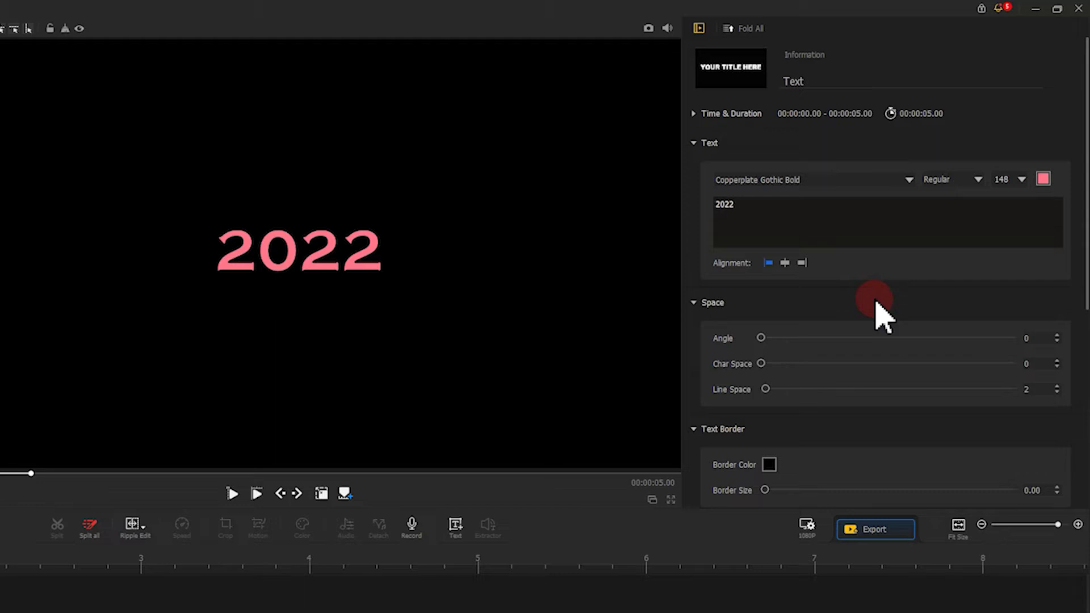
left_click(795, 216)
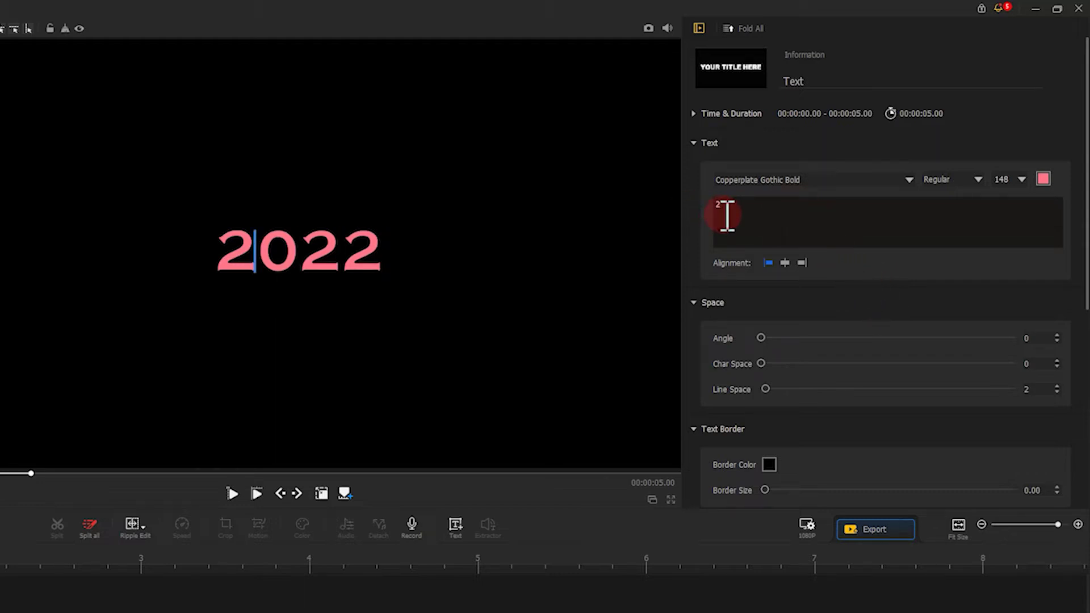
left_click(1043, 180)
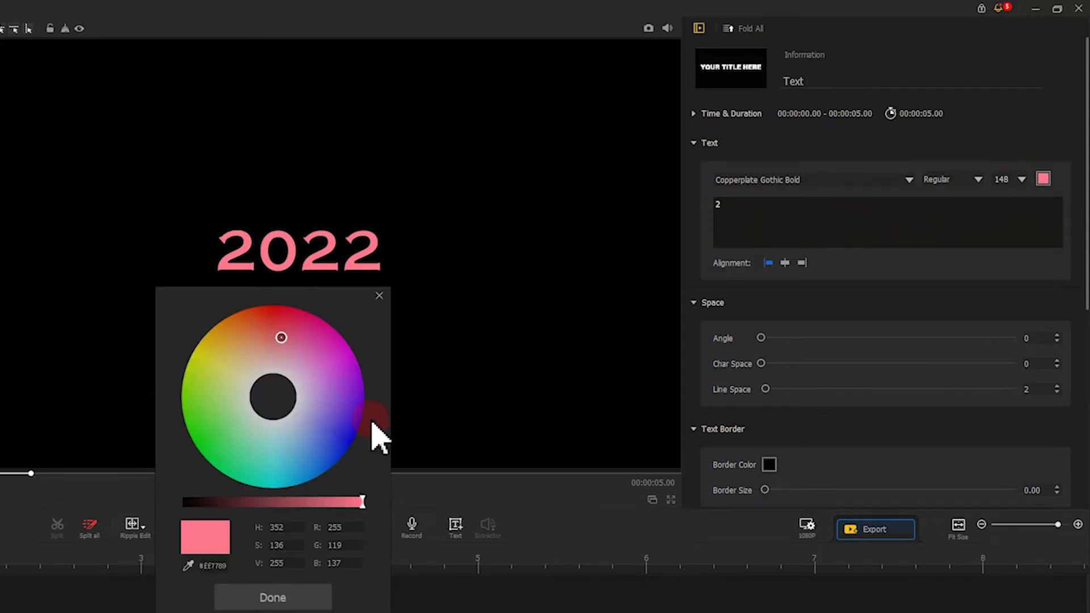
left_click(304, 450)
left_click(273, 590)
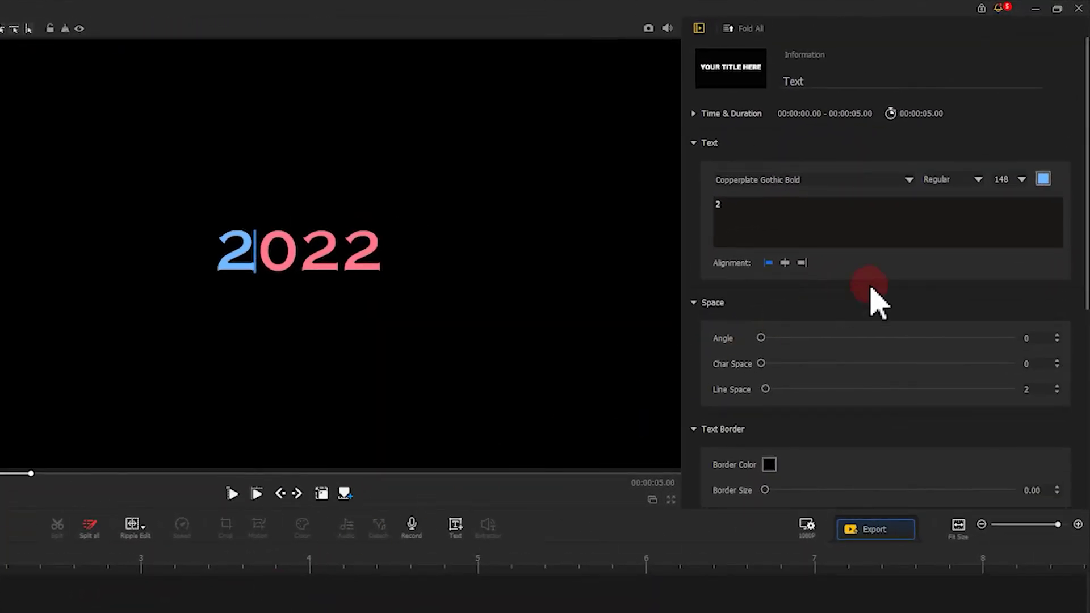
- Give the text a Wipe Up move-in animation lasting 0.75 seconds, then return to the start
scroll(895, 291, "down", 5)
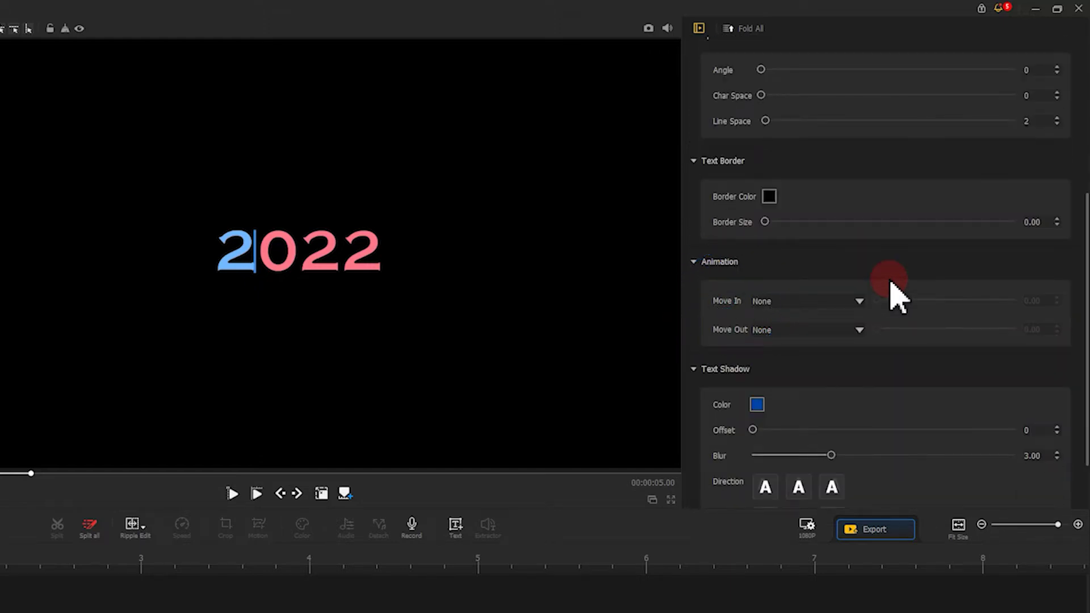
left_click(790, 302)
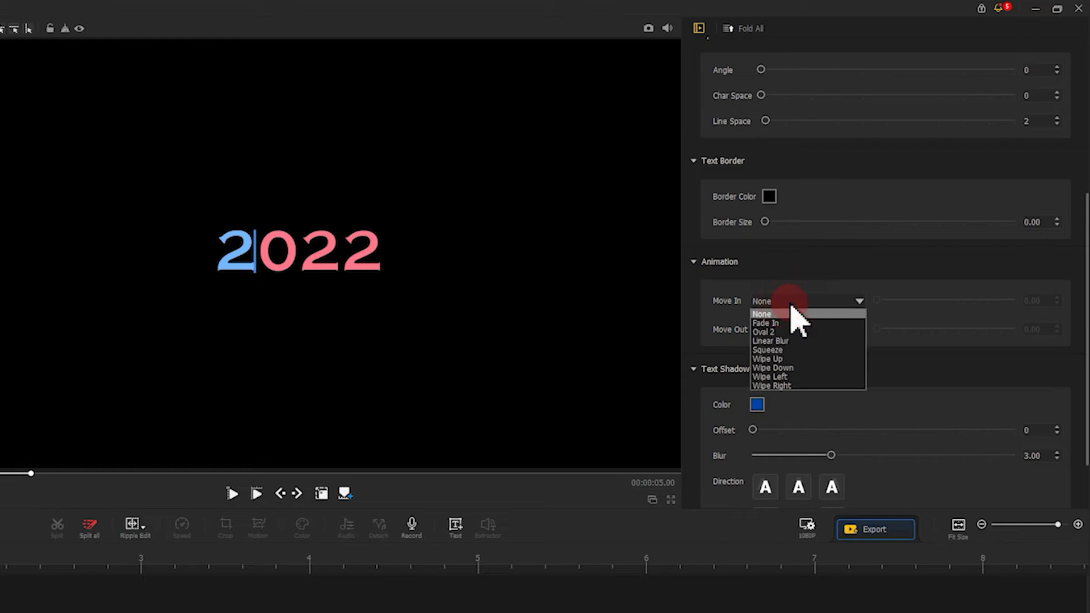
left_click(775, 359)
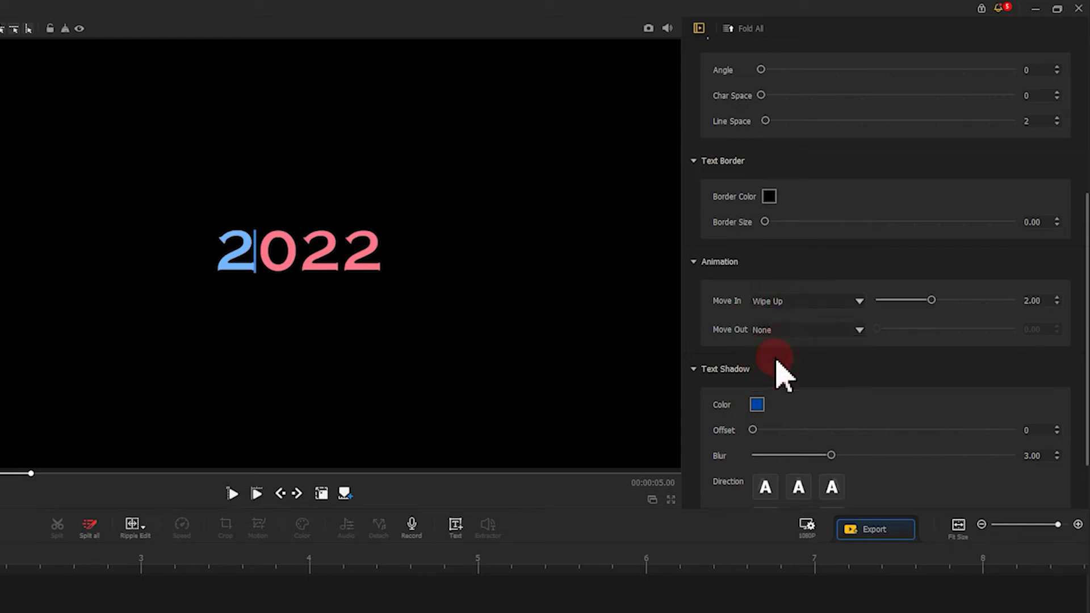
left_click_drag(931, 300, 918, 302)
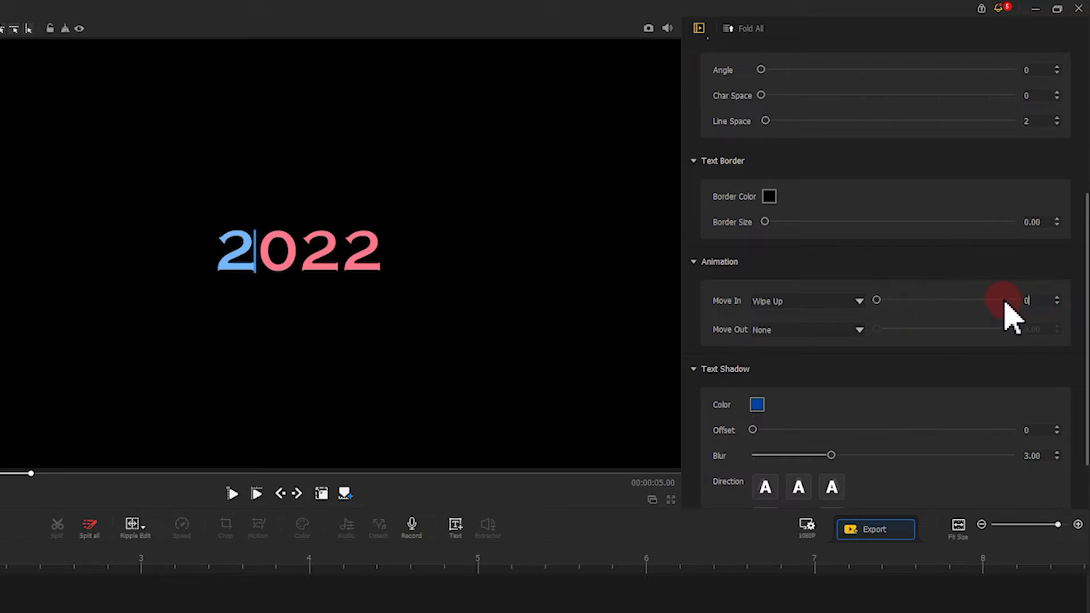
type("5")
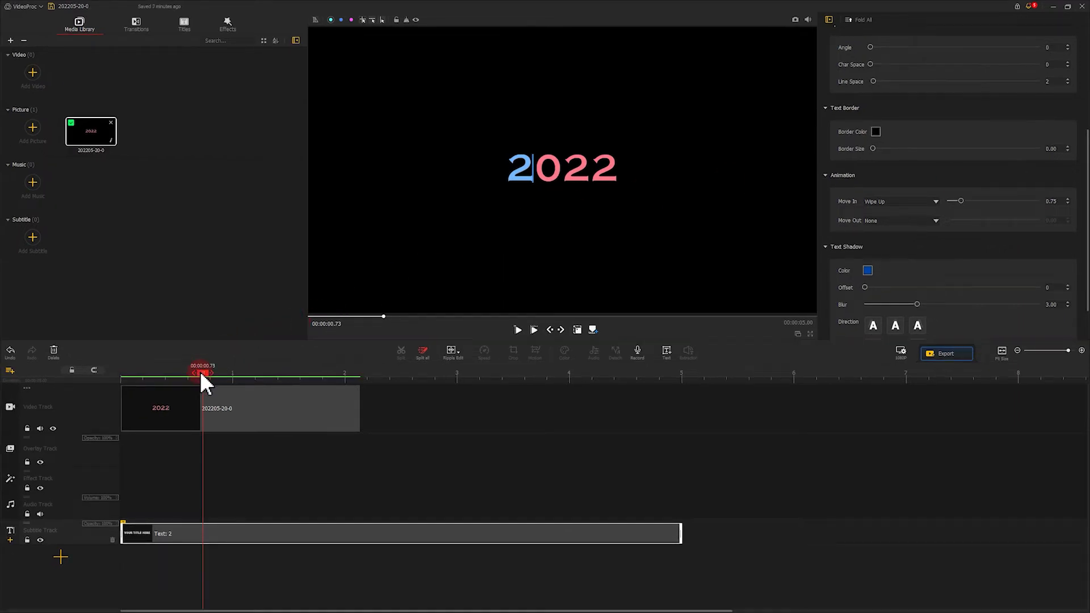
left_click_drag(201, 375, 120, 377)
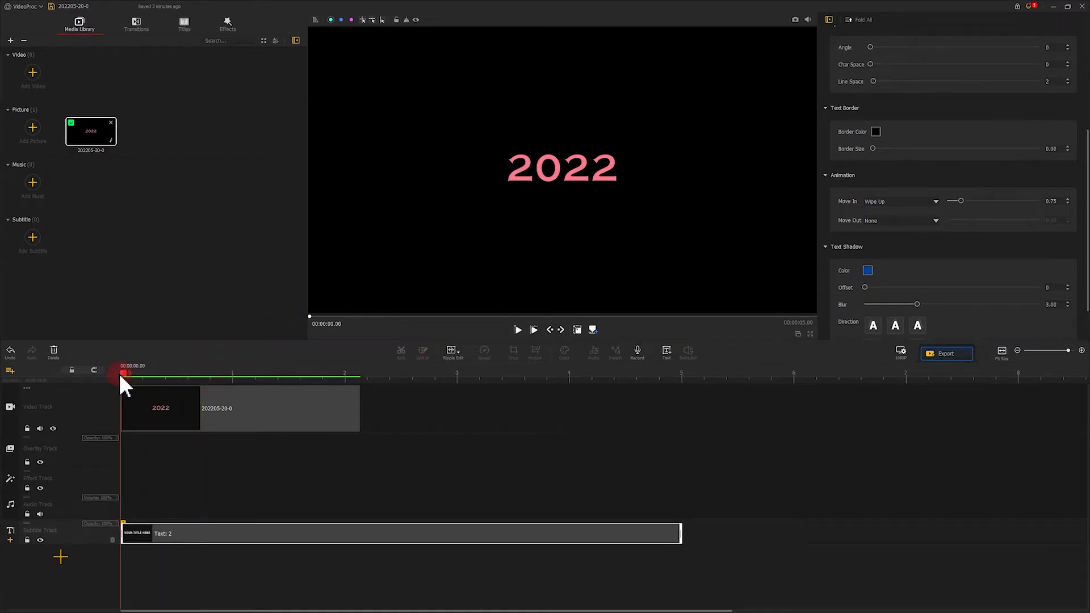
left_click(519, 330)
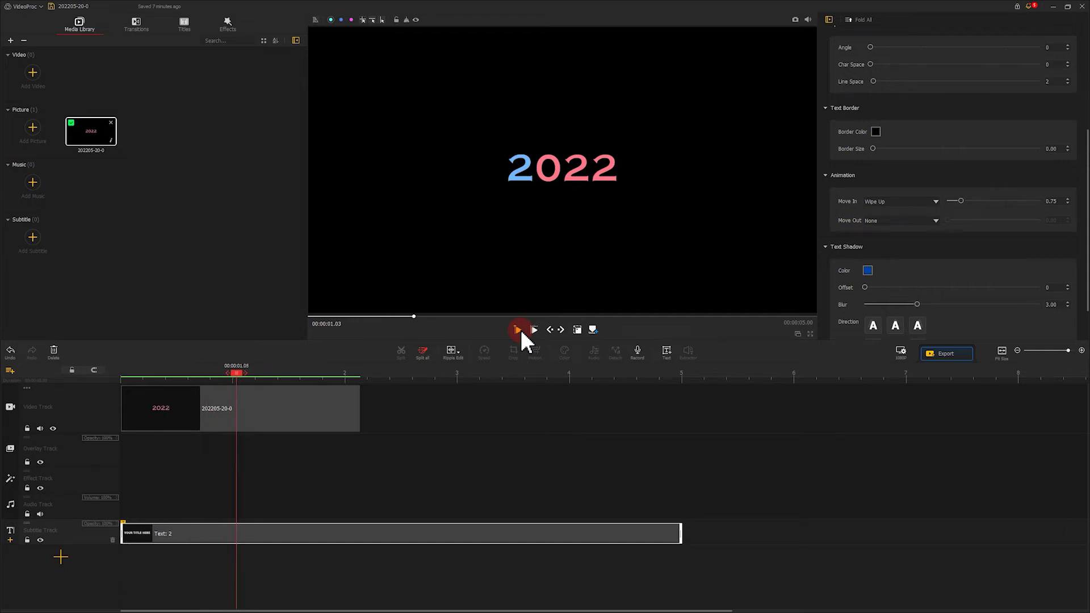
left_click(519, 330)
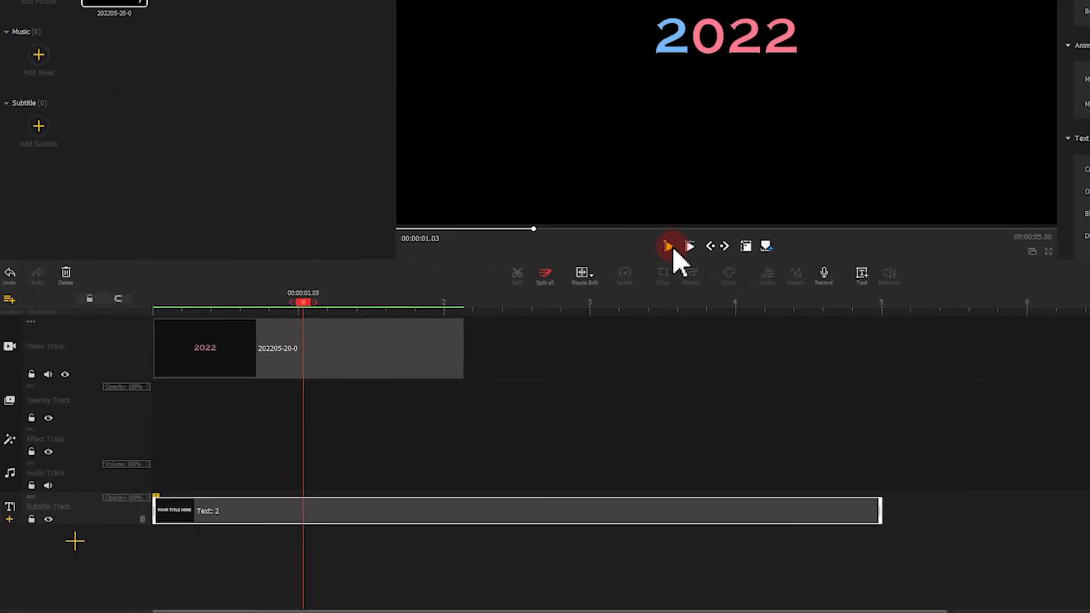
left_click(336, 349)
- Copy the text clip and paste duplicates onto the subtitle track, the newest starting at 0.30 seconds
left_click(218, 509)
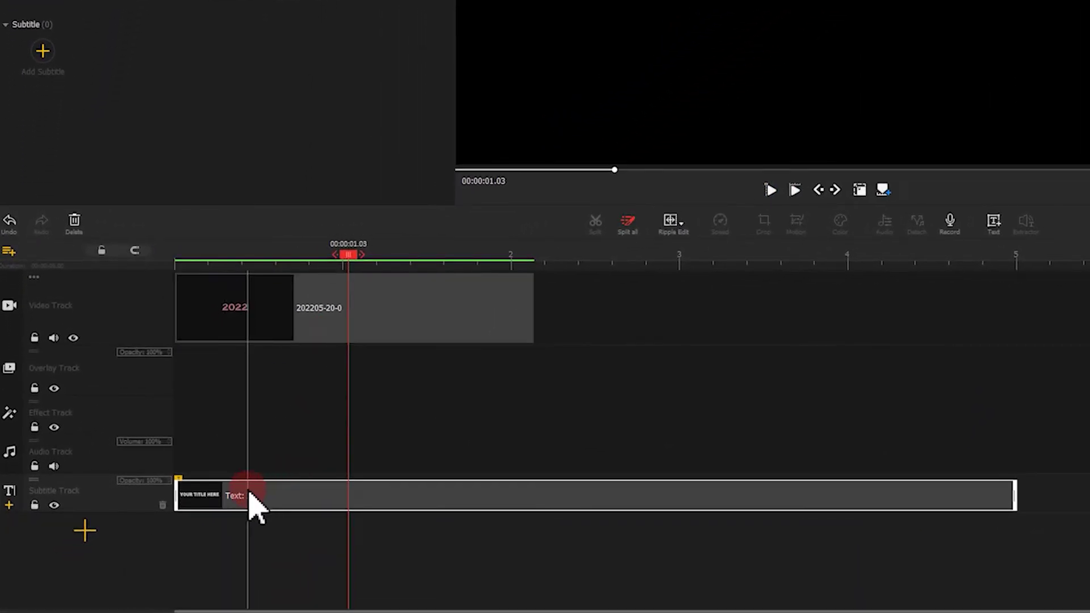
right_click(249, 494)
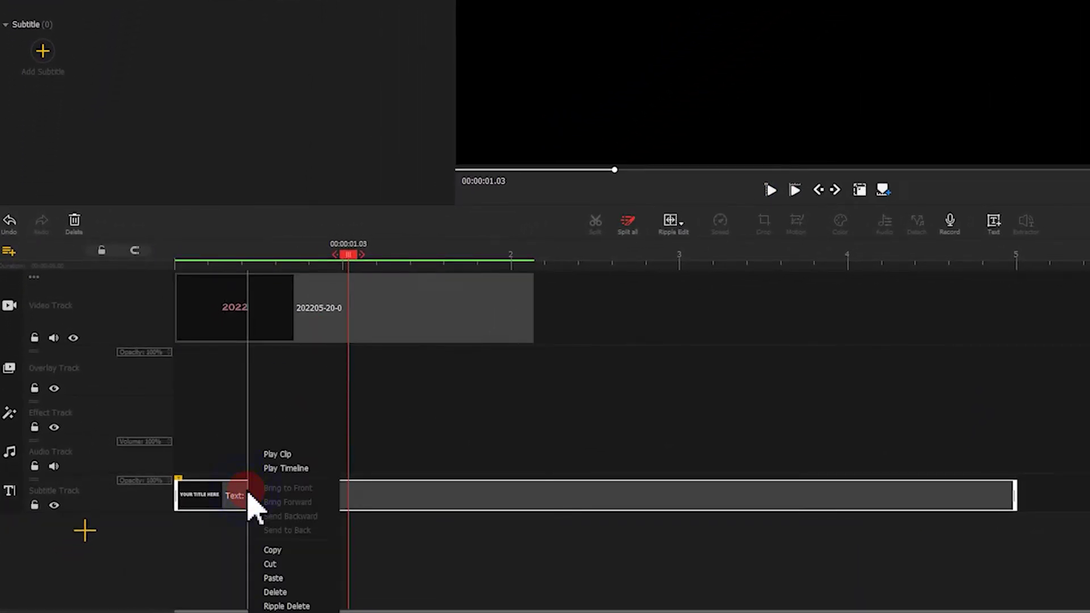
left_click(273, 550)
right_click(224, 507)
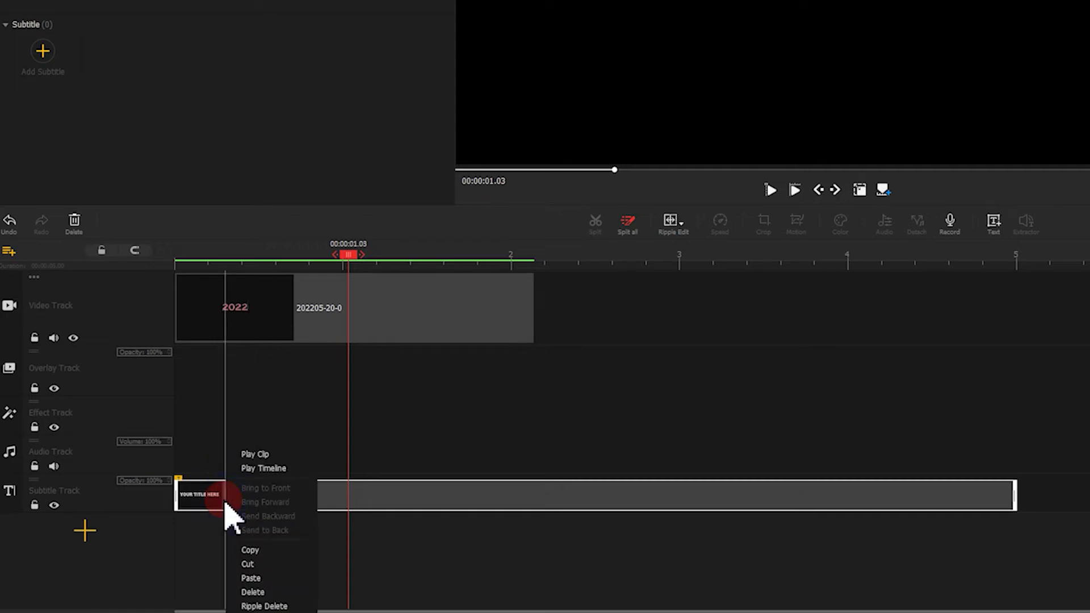
left_click(252, 578)
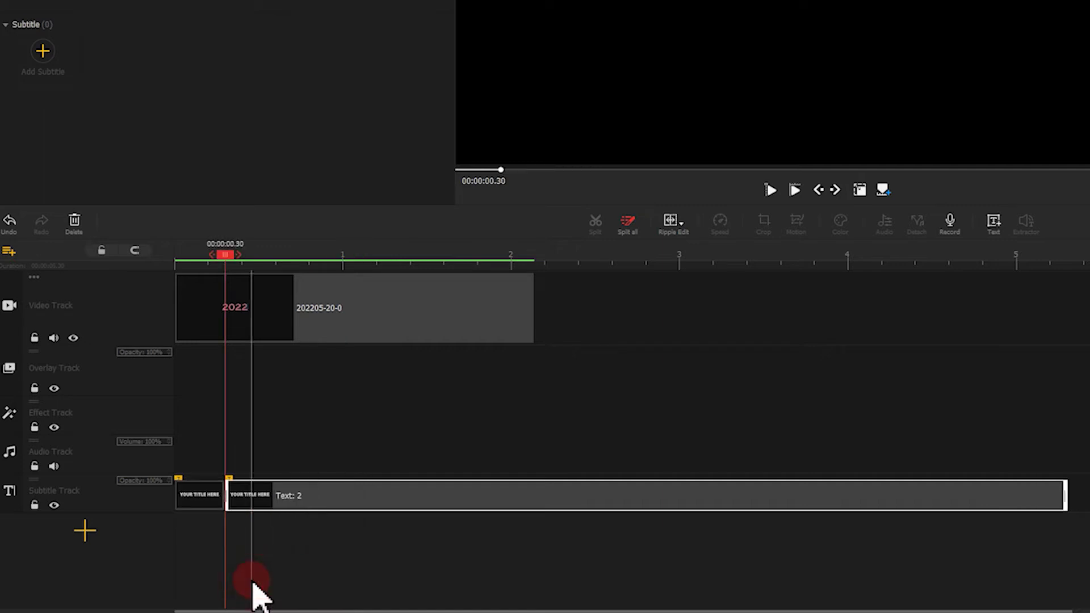
key("ctrl+c")
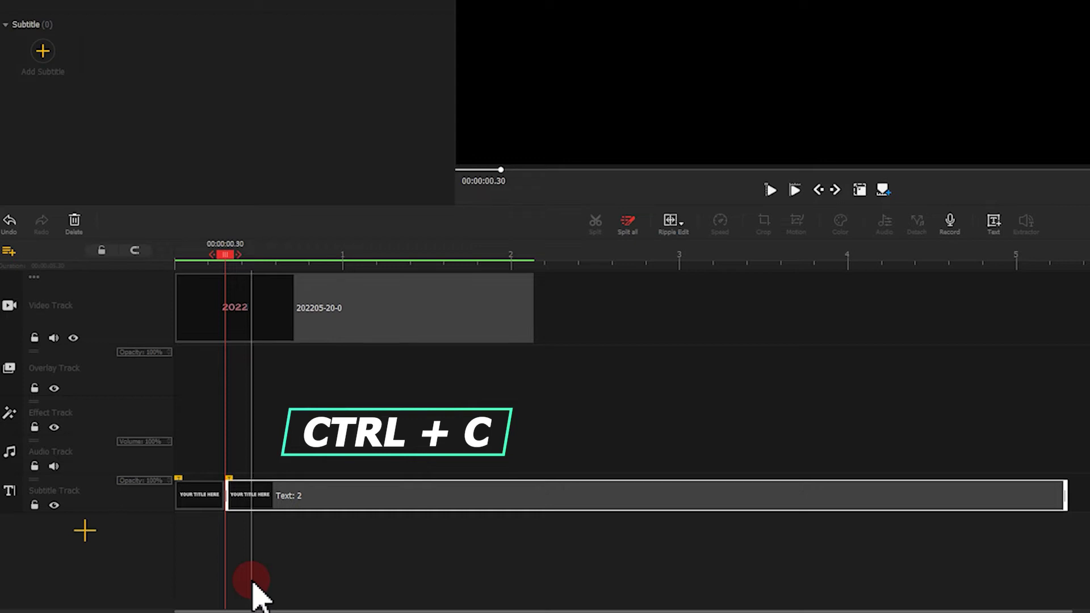
key("ctrl+v")
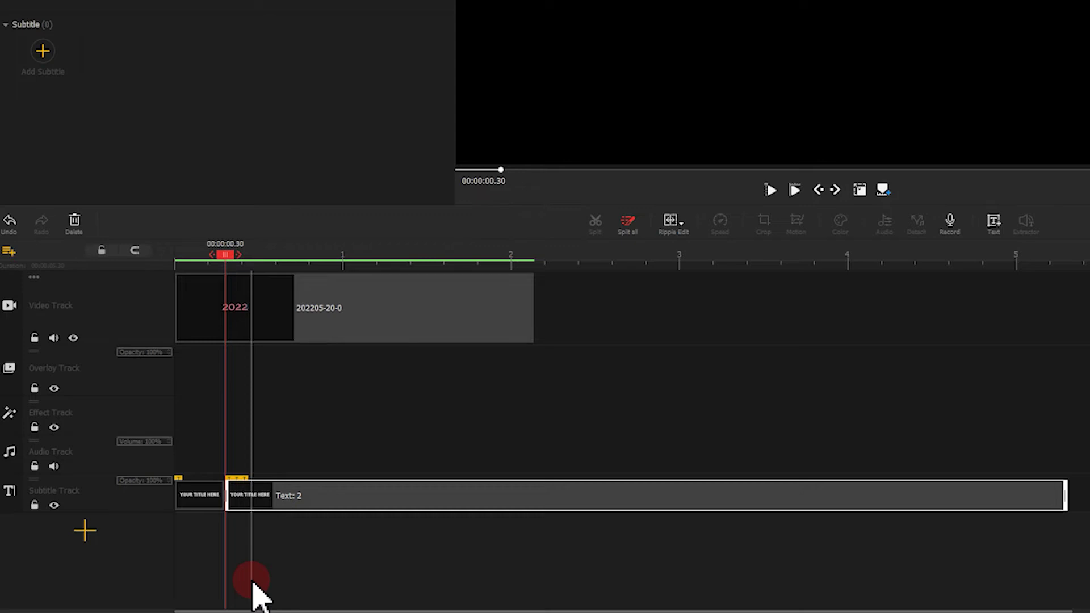
left_click(238, 478)
- Move a text copy to start at 0.60 seconds and trim the clips to end at 2.13 seconds
left_click_drag(239, 480, 354, 507)
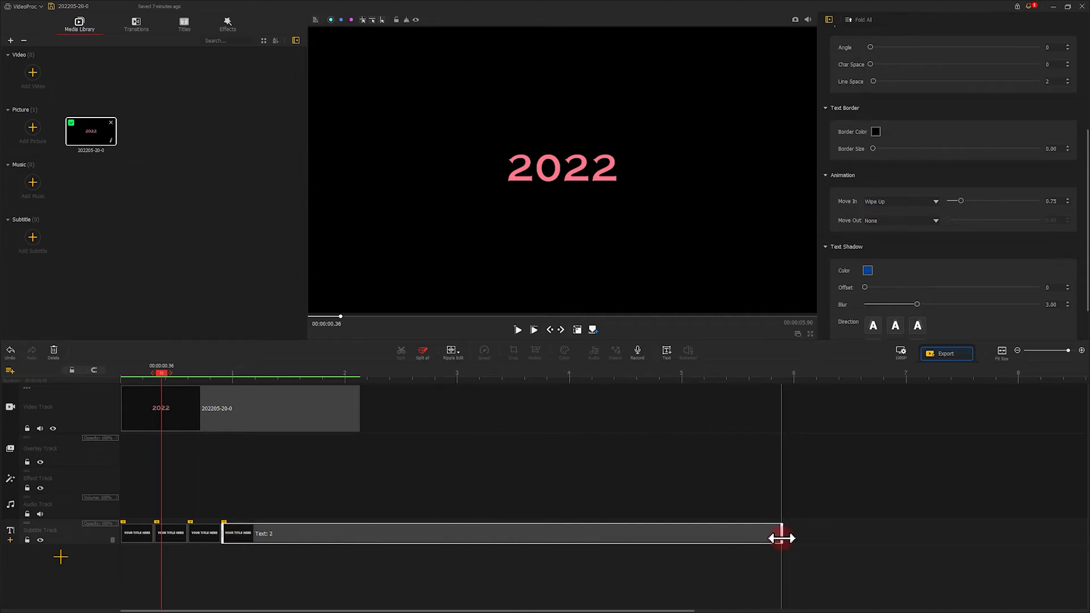
left_click_drag(781, 535, 360, 536)
left_click_drag(713, 536, 359, 533)
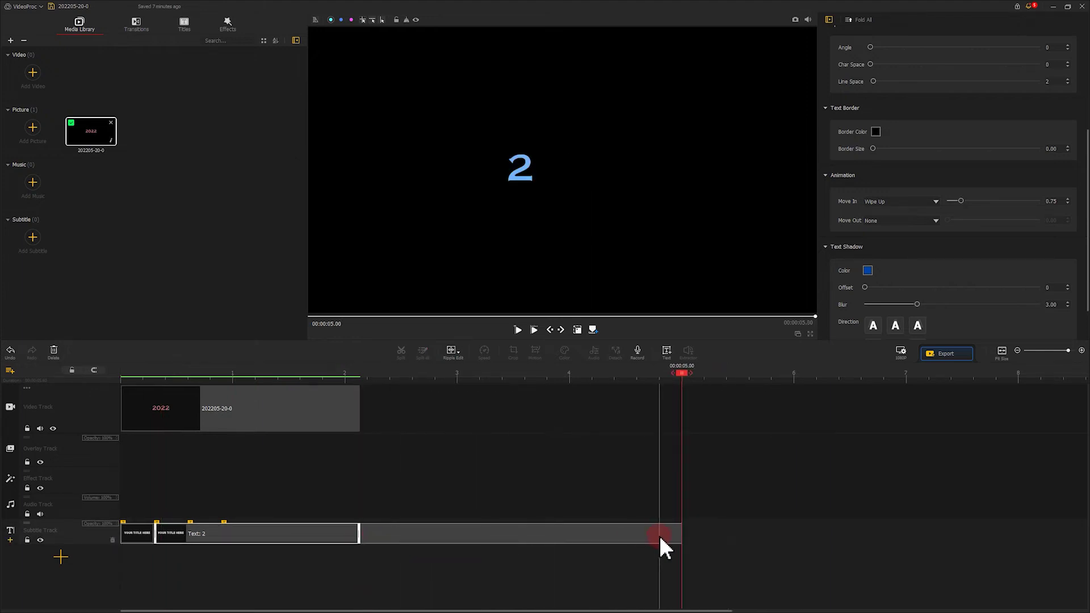
left_click_drag(680, 537, 340, 531)
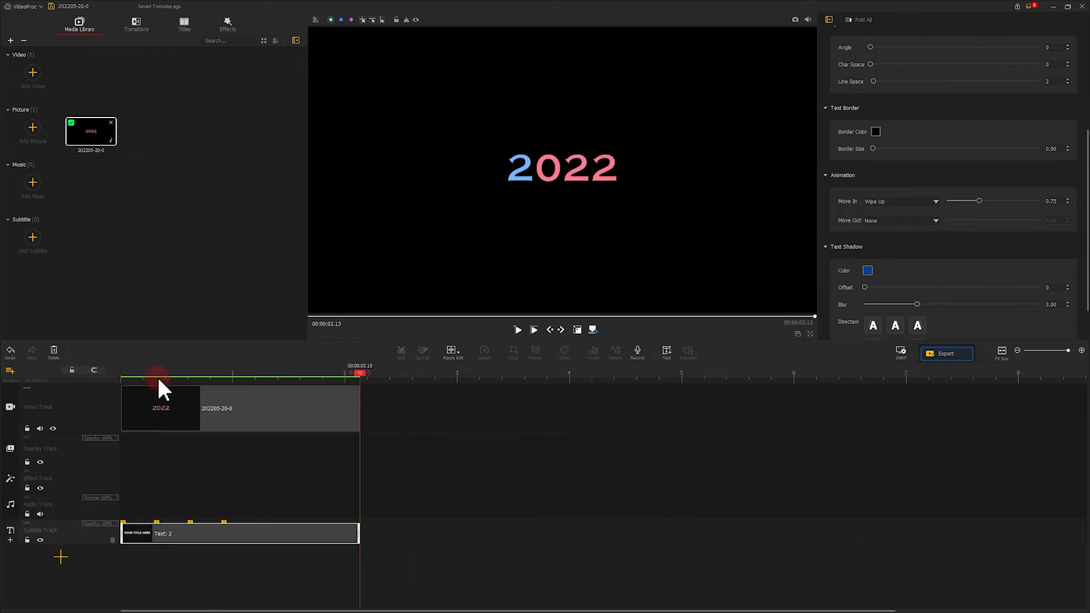
- Select the text clip starting at 0.30 seconds and scroll through its properties
left_click_drag(151, 524, 156, 520)
left_click_drag(1085, 187, 1085, 187)
left_click_drag(1085, 293, 1078, 110)
- Enter the new digit in the 0.30 s copy's text and move to a frame where it shows
left_click(718, 210)
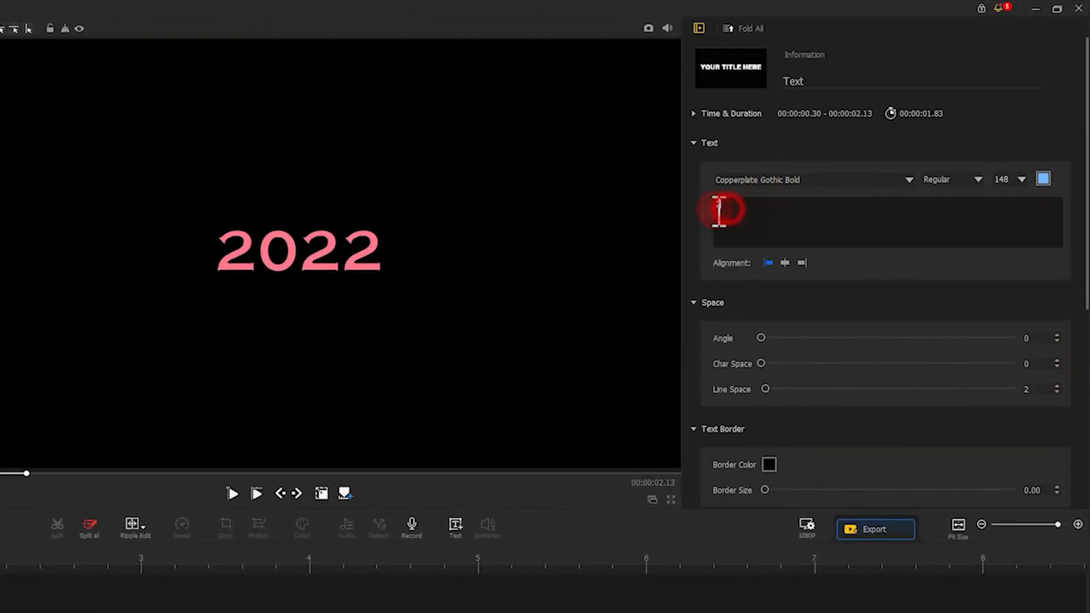
type("2")
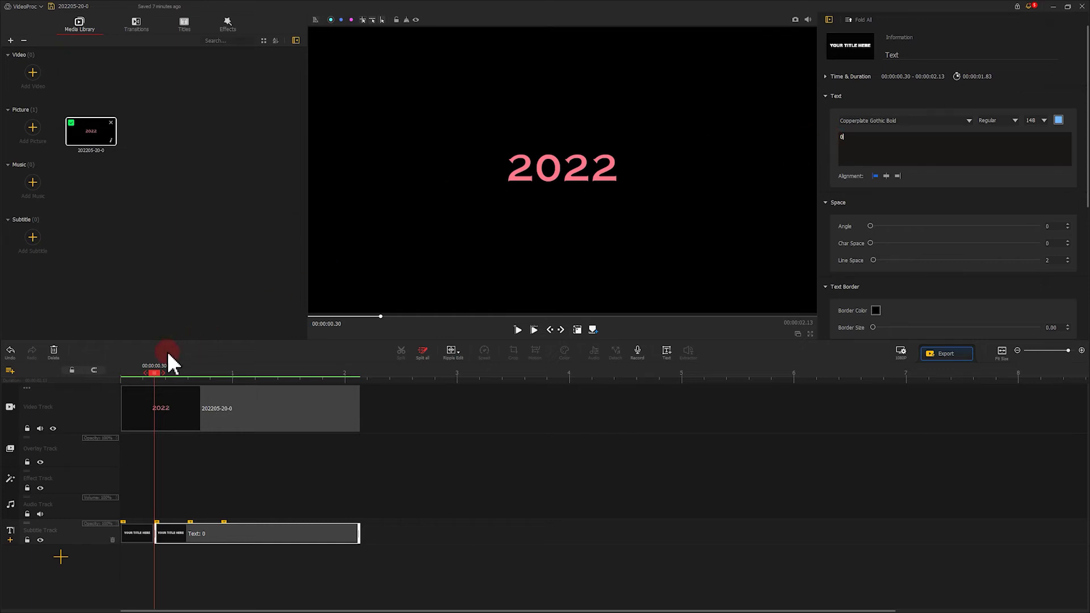
mouse_move(157, 375)
left_mouse_down()
mouse_move(236, 384)
mouse_move(239, 397)
left_mouse_up()
- Position the blue 0 over the second digit of 2022, then return to the start
left_click(592, 329)
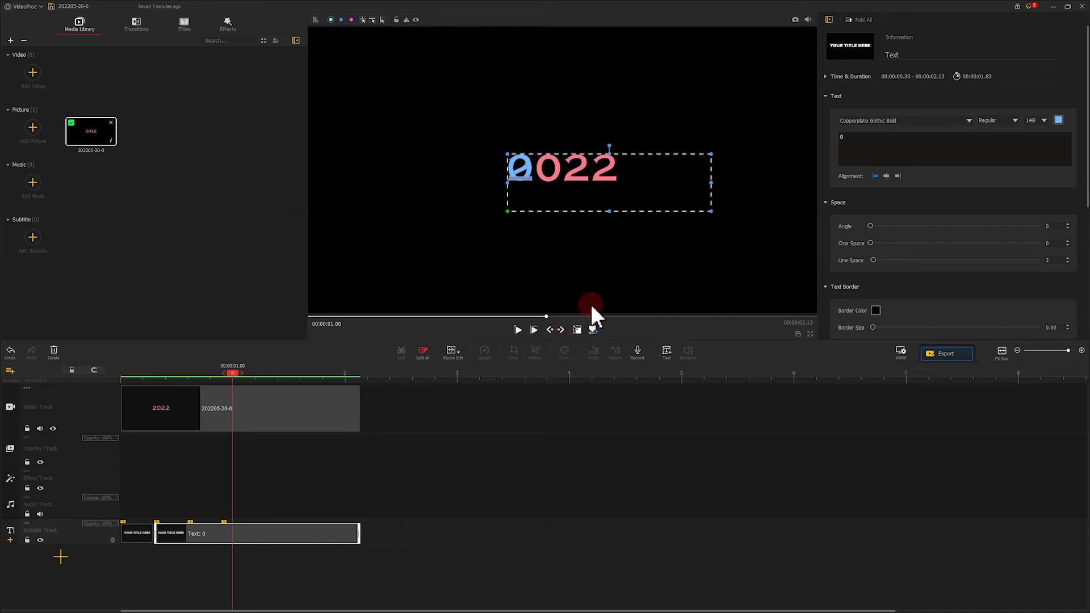
left_click_drag(561, 182, 589, 182)
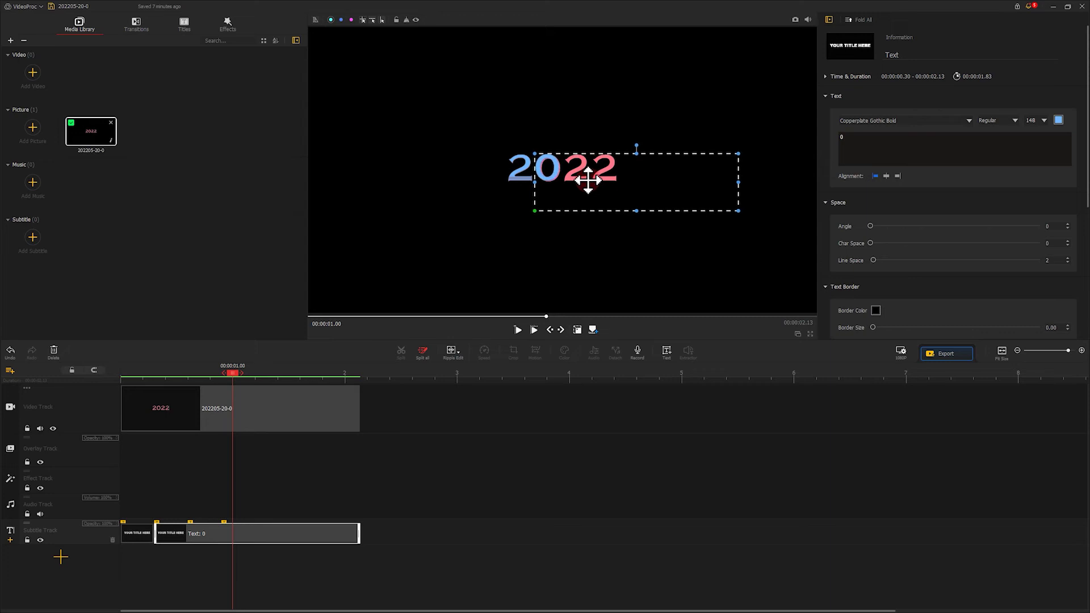
left_click_drag(590, 180, 589, 180)
left_click_drag(235, 372, 132, 377)
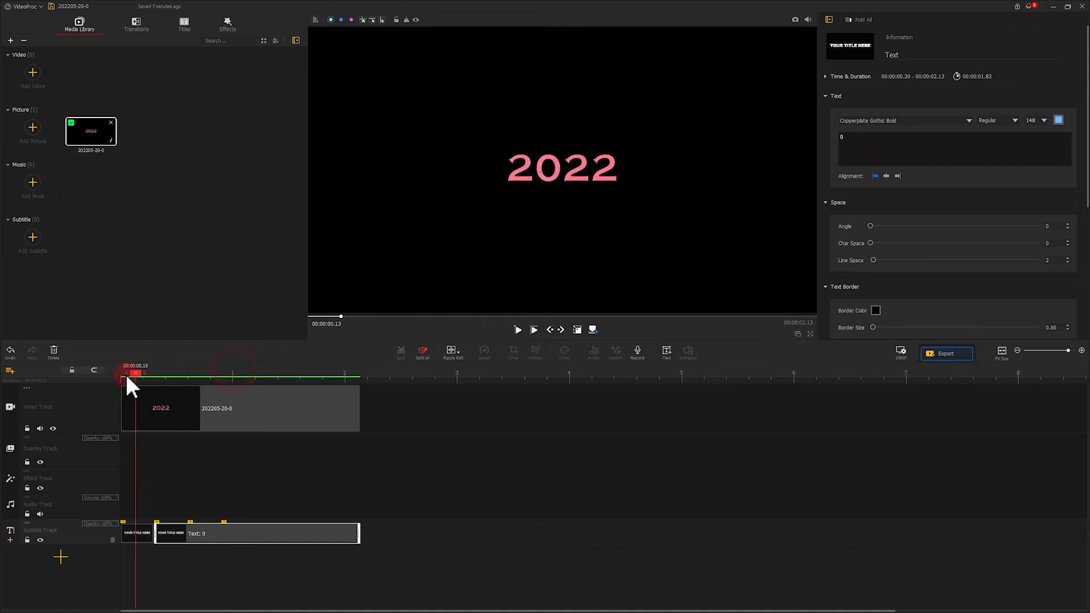
- Play the animation, then line up the third text clip's 2 over 2022's third digit
left_click(514, 329)
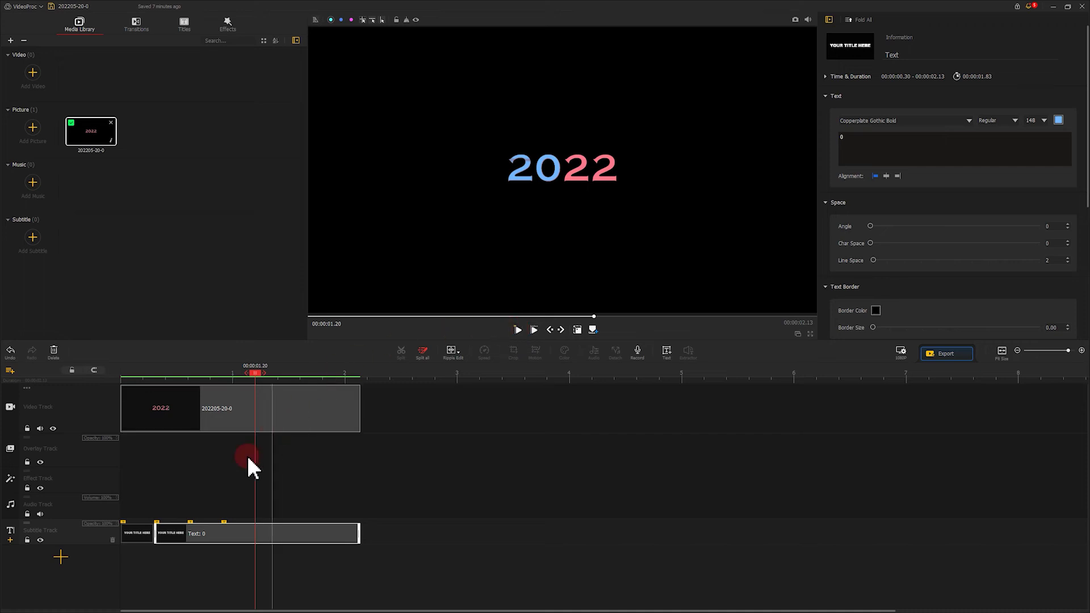
left_click(192, 520)
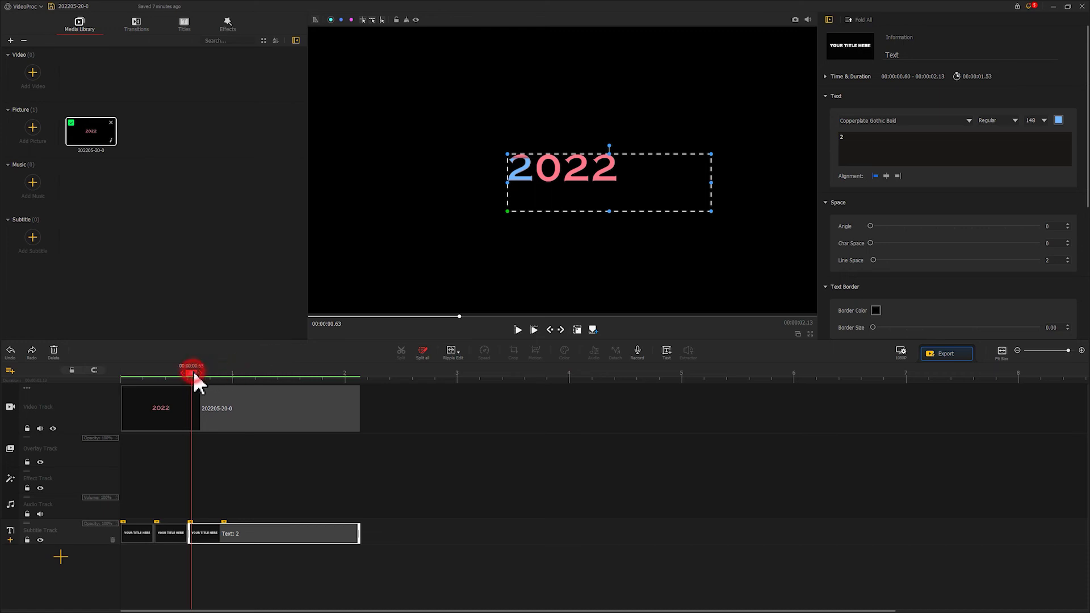
left_click_drag(193, 370, 266, 375)
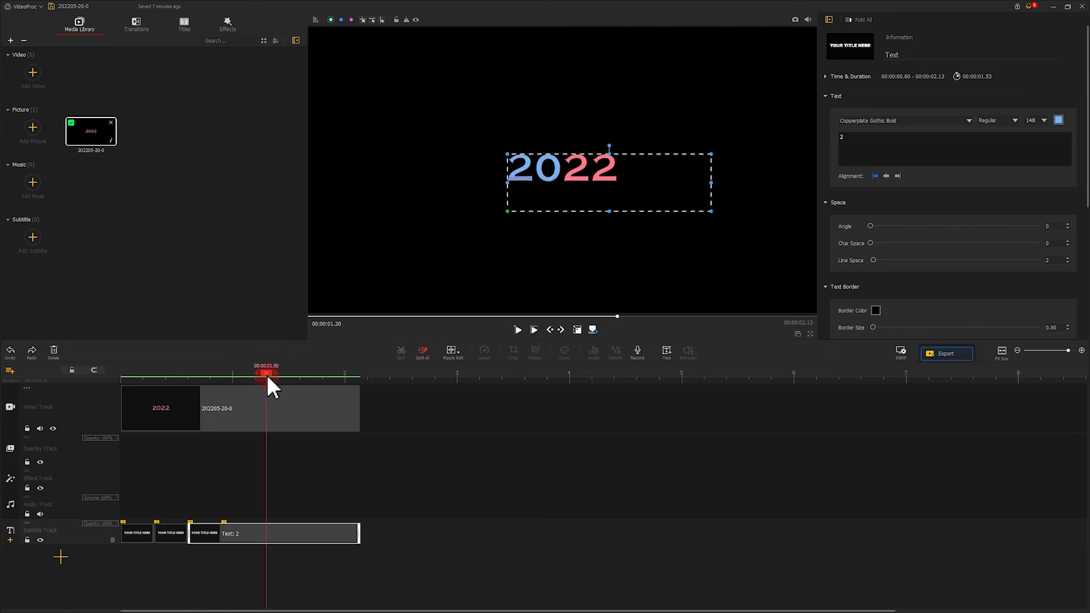
left_click_drag(562, 180, 618, 180)
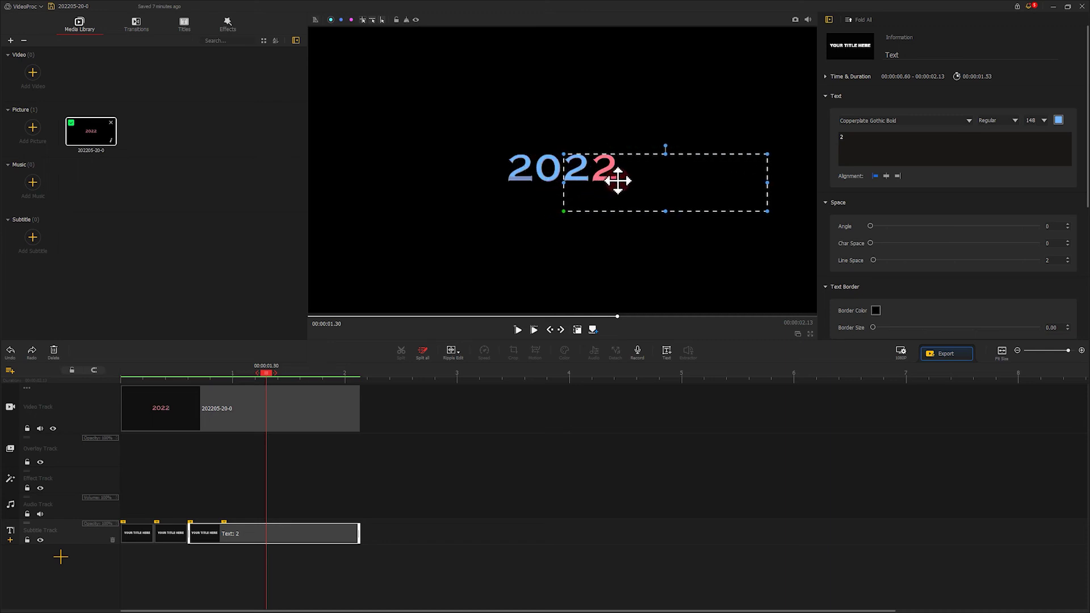
left_click_drag(268, 373, 310, 373)
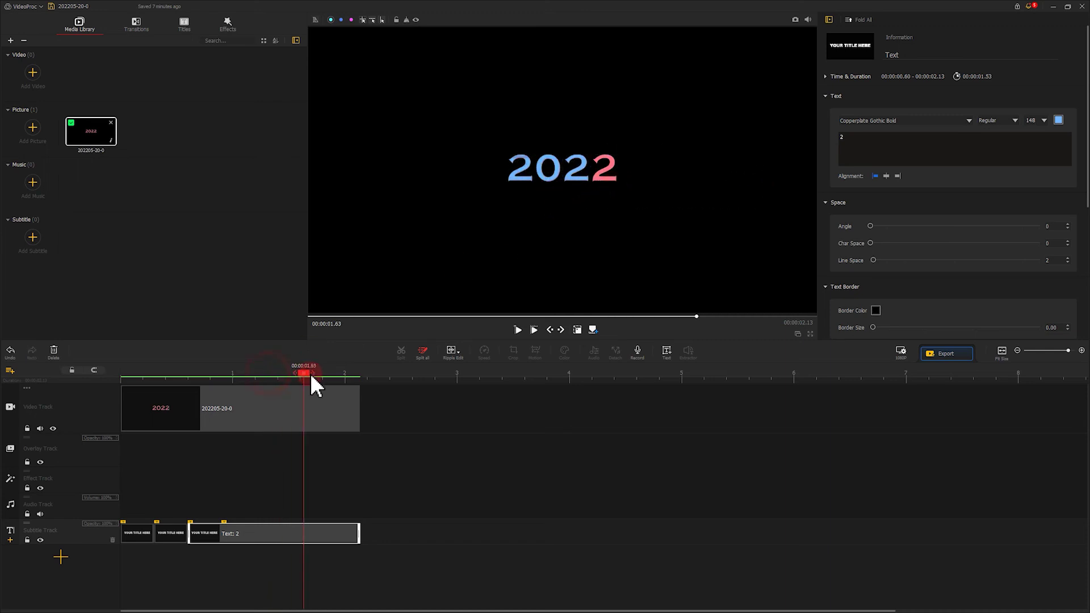
- Line up the 0.90 s clip's 2 over the final digit and play the finished animation
left_click(228, 509)
left_click(225, 522)
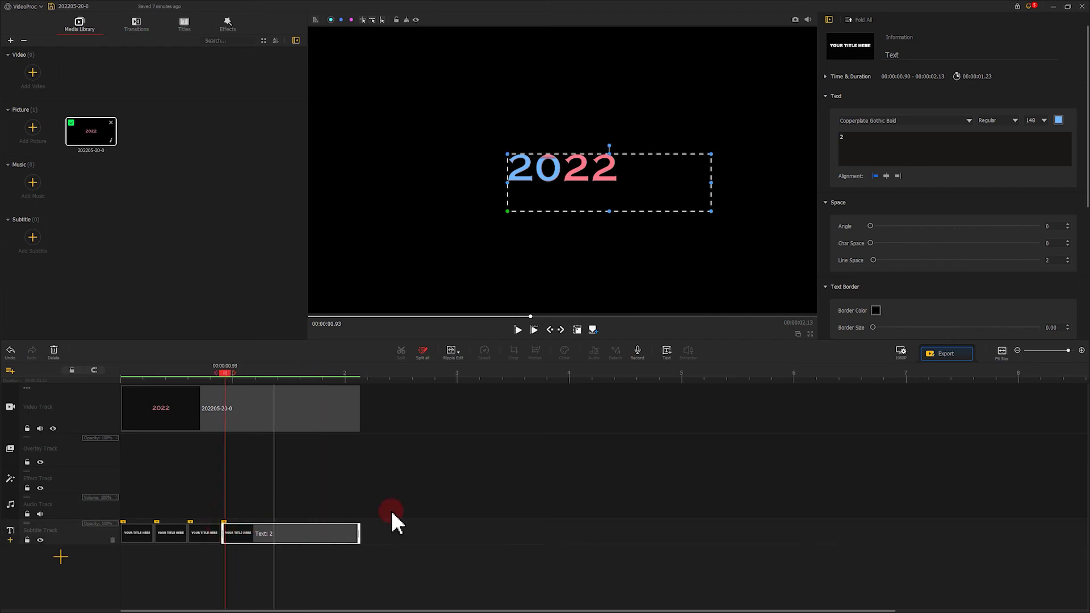
left_click_drag(227, 370, 307, 371)
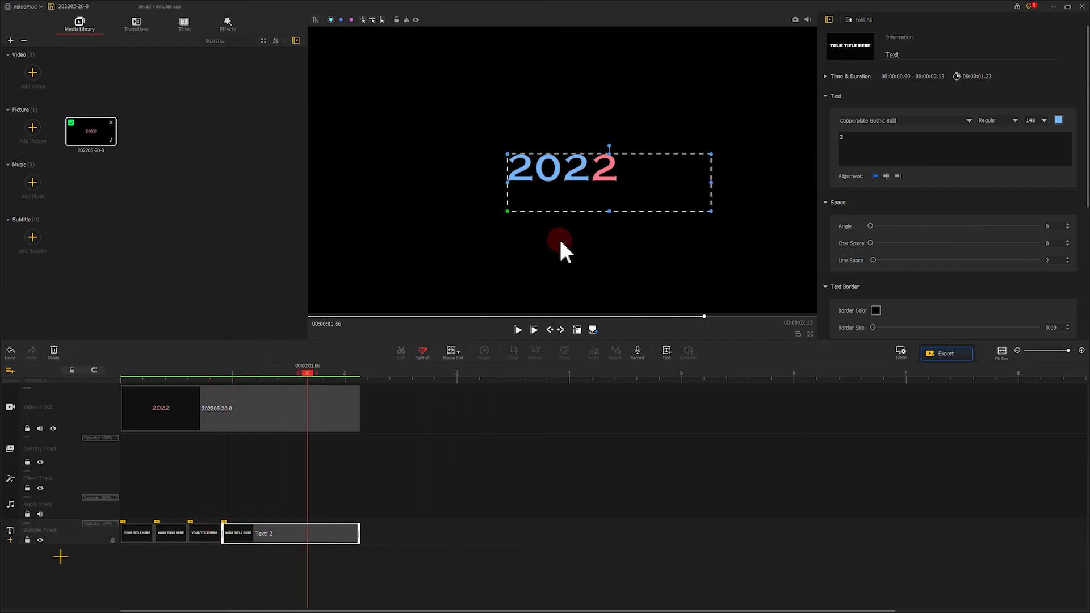
left_click_drag(562, 183, 643, 176)
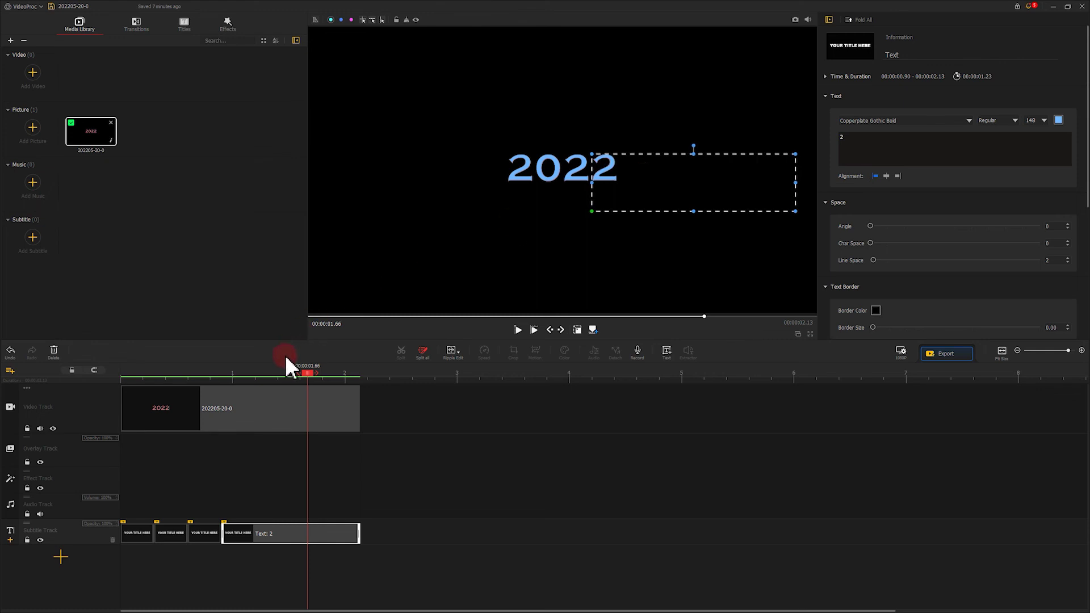
left_click_drag(307, 374, 58, 391)
key("space")
key("space")
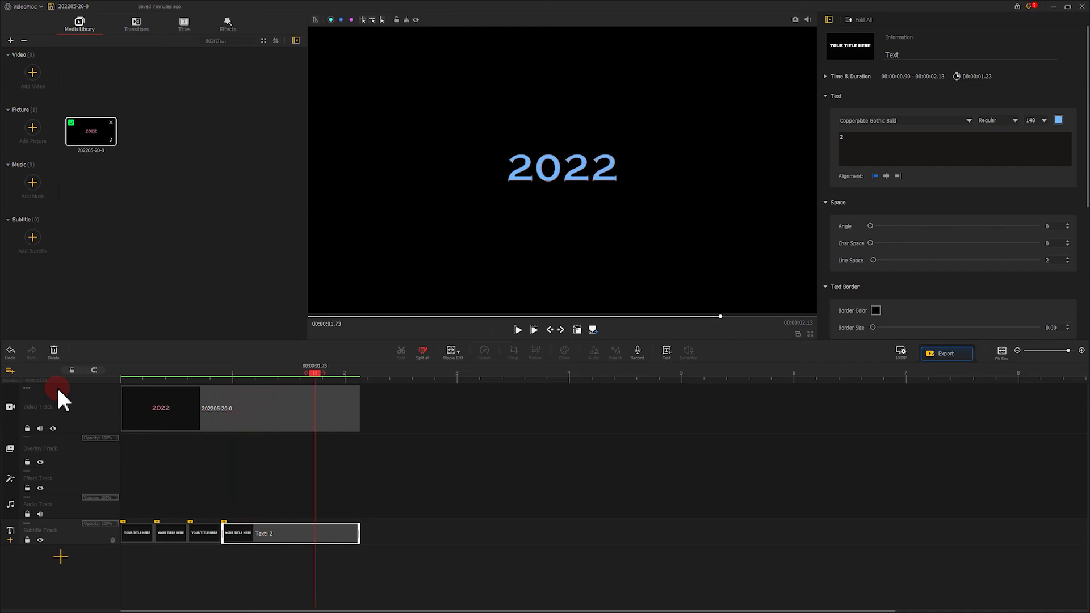